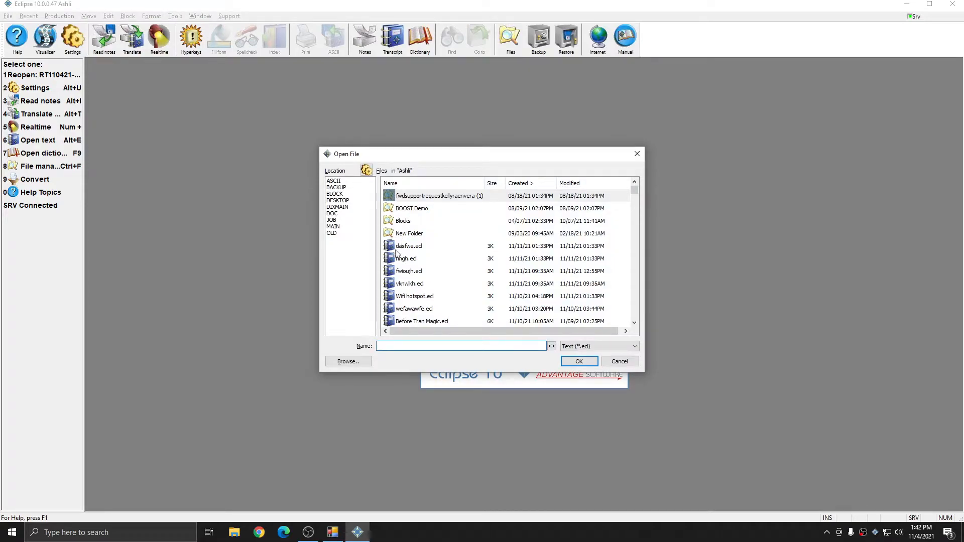
- Open Split Screen Sample.ecl and scroll up to the start of the transcript
{"action": "type", "text": "s"}
{"action": "double_click", "coordinate": [410, 208]}
{"action": "scroll", "coordinate": [304, 290], "scroll_direction": "up", "scroll_amount": 7}
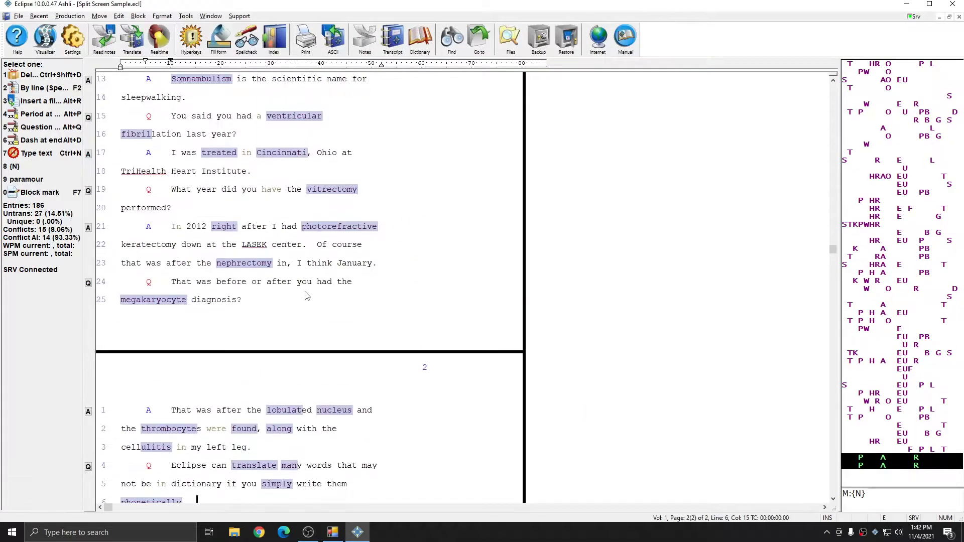
{"action": "scroll", "coordinate": [304, 291], "scroll_direction": "up", "scroll_amount": 2}
{"action": "scroll", "coordinate": [293, 291], "scroll_direction": "up", "scroll_amount": 2}
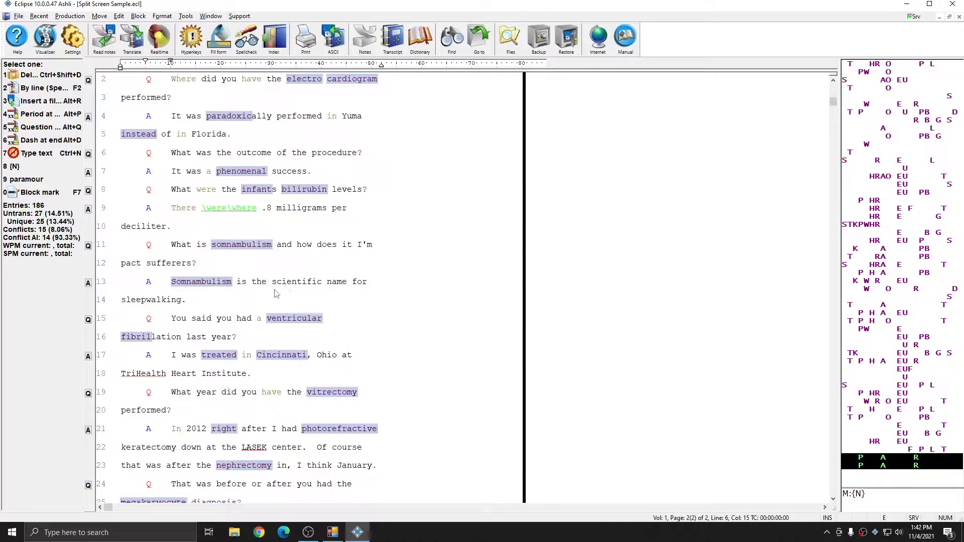
- Split the document window into two stacked panes partway down the transcript
{"action": "left_click", "coordinate": [211, 16]}
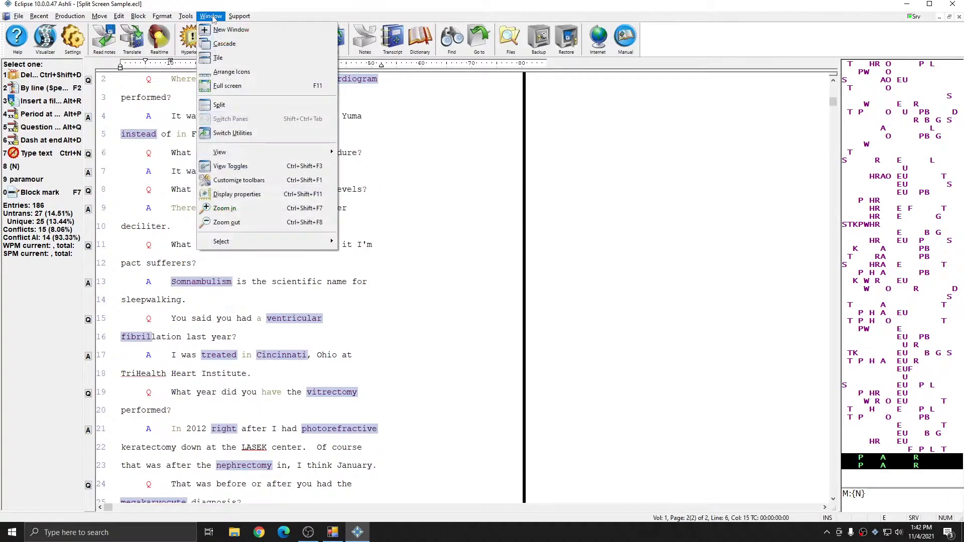
{"action": "left_click", "coordinate": [219, 105]}
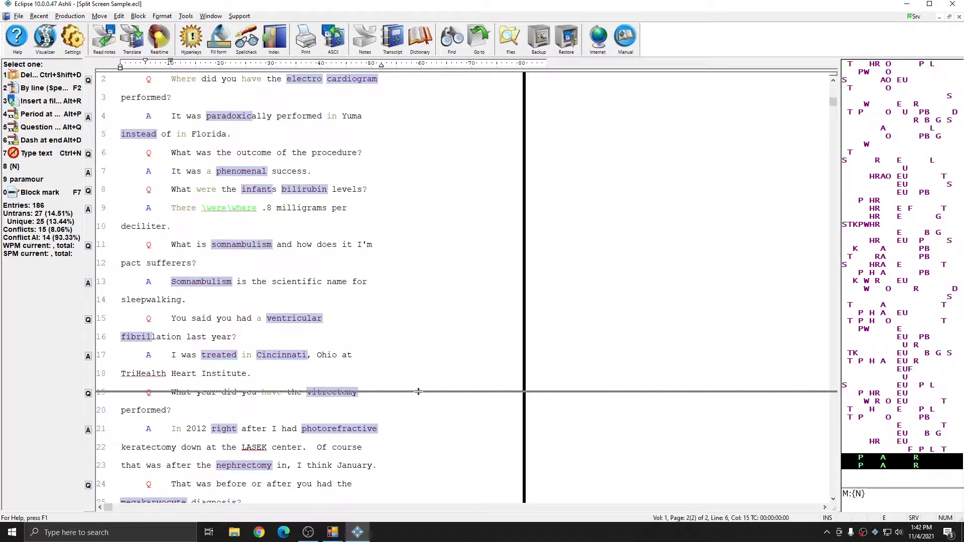
{"action": "left_click", "coordinate": [421, 368]}
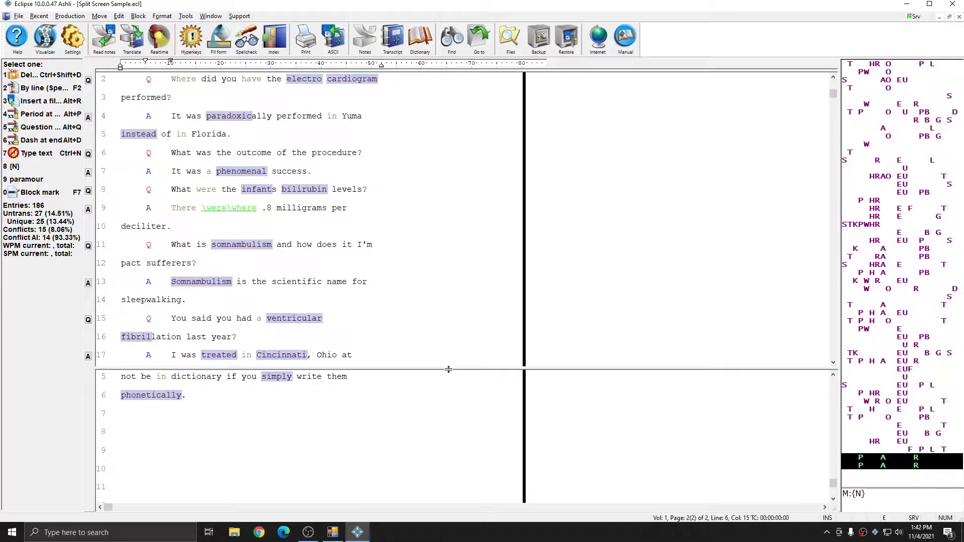
- Raise the pane divider, keep page 1 above, and bring page 2 into the lower pane
{"action": "left_click_drag", "start_coordinate": [448, 369], "coordinate": [448, 292]}
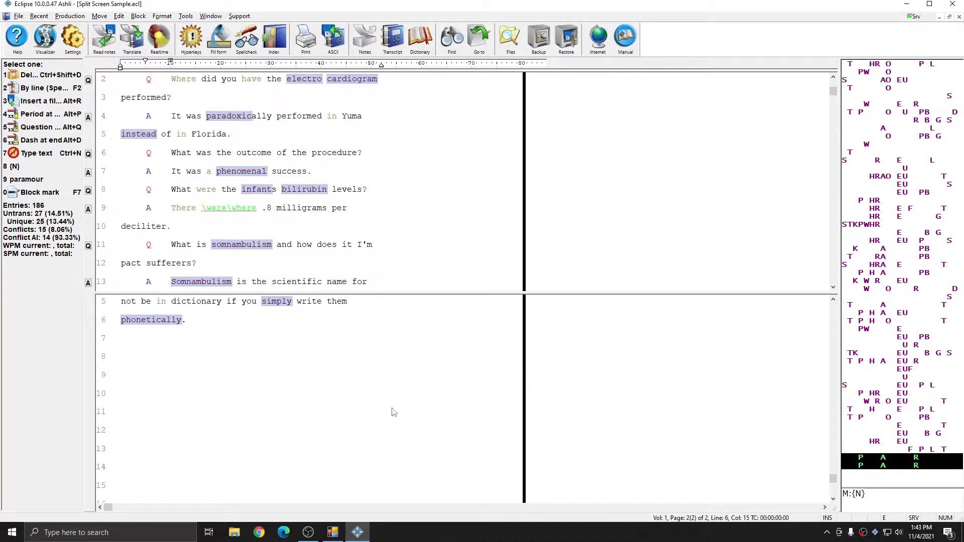
{"action": "left_click", "coordinate": [243, 222]}
{"action": "scroll", "coordinate": [258, 199], "scroll_direction": "up", "scroll_amount": 2}
{"action": "scroll", "coordinate": [258, 201], "scroll_direction": "down", "scroll_amount": 10}
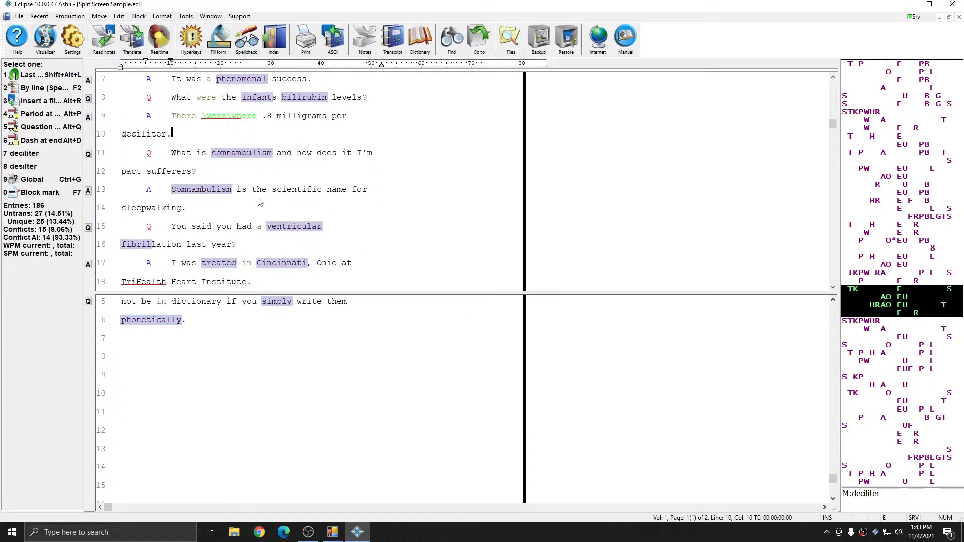
{"action": "scroll", "coordinate": [258, 201], "scroll_direction": "down", "scroll_amount": 4}
{"action": "scroll", "coordinate": [259, 199], "scroll_direction": "up", "scroll_amount": 8}
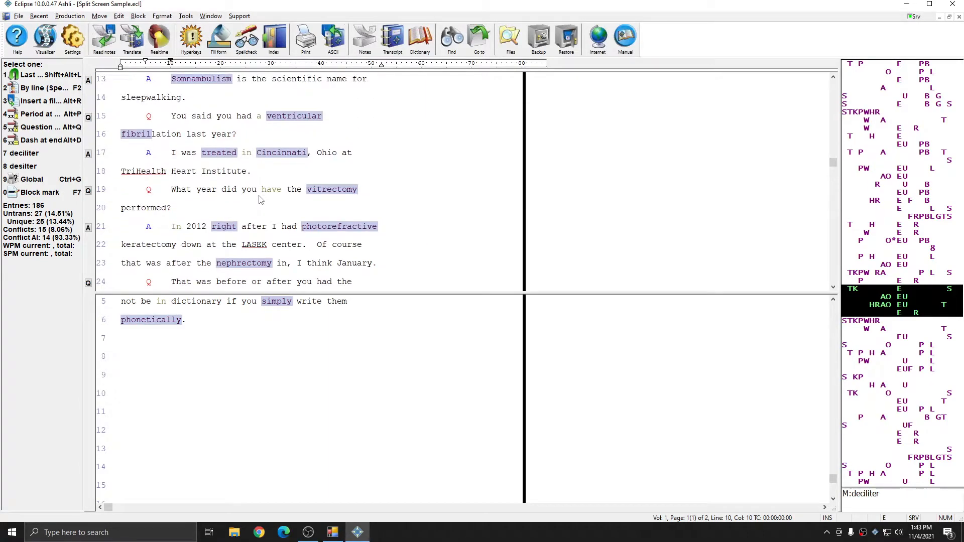
{"action": "scroll", "coordinate": [259, 200], "scroll_direction": "up", "scroll_amount": 2}
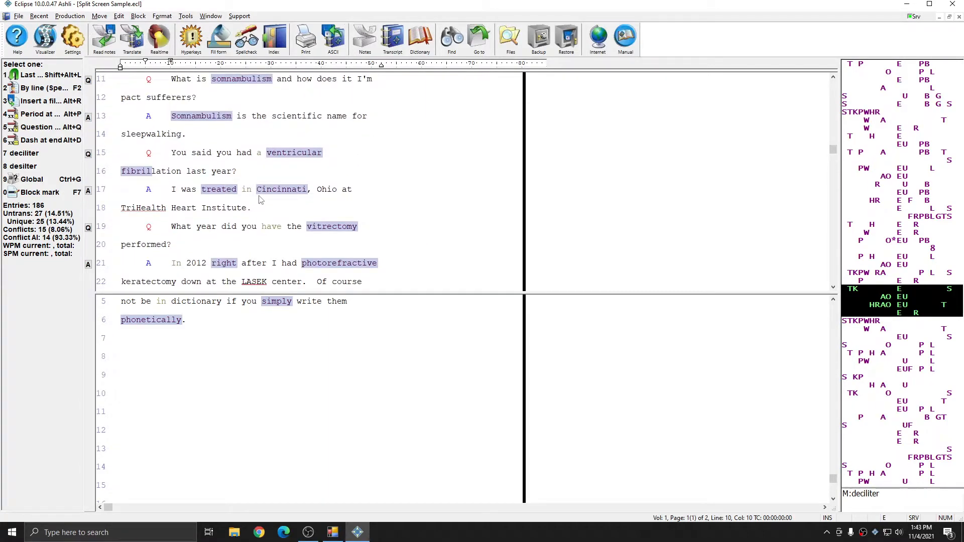
{"action": "scroll", "coordinate": [260, 200], "scroll_direction": "up", "scroll_amount": 3}
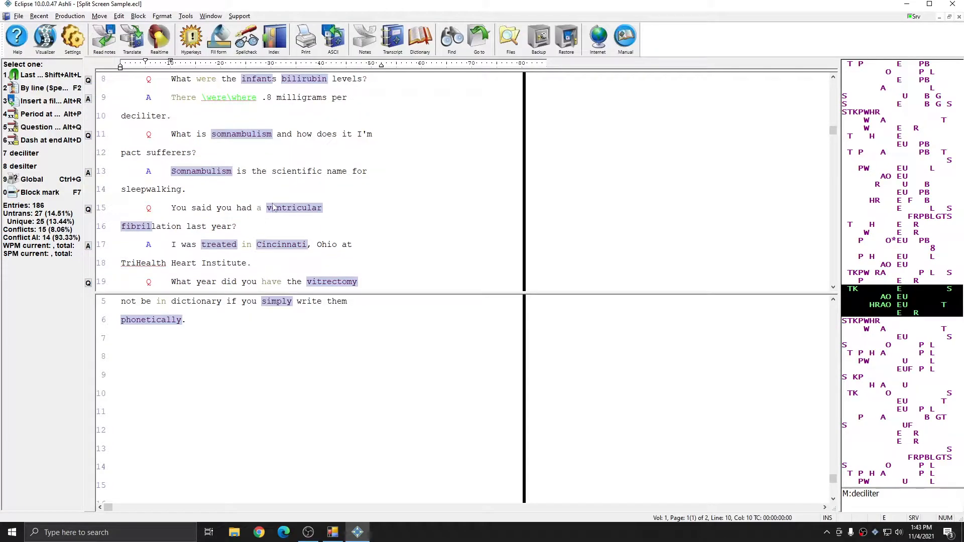
{"action": "left_click", "coordinate": [272, 364]}
{"action": "scroll", "coordinate": [295, 360], "scroll_direction": "up", "scroll_amount": 7}
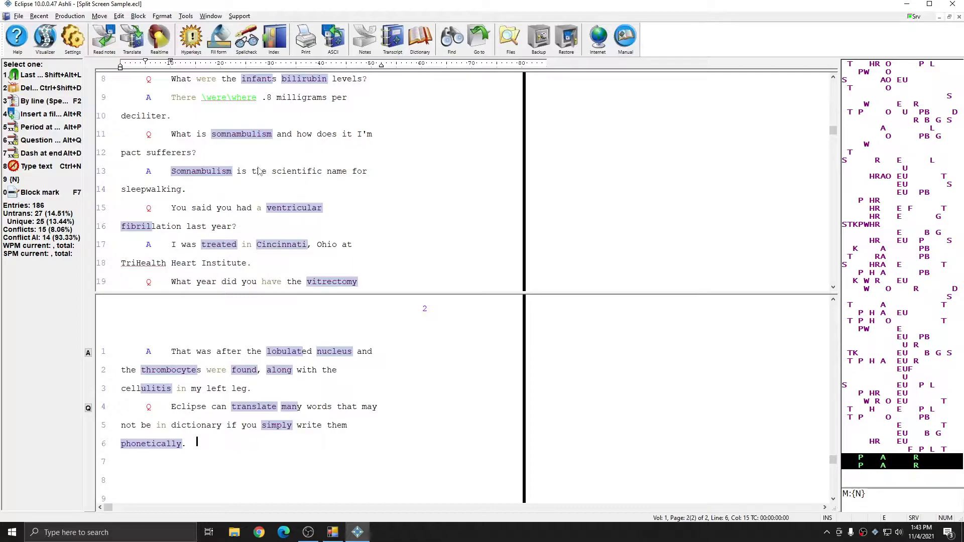
- Close Split Screen Sample and start a new realtime document saved as 'Split sample'
{"action": "key", "text": "Escape"}
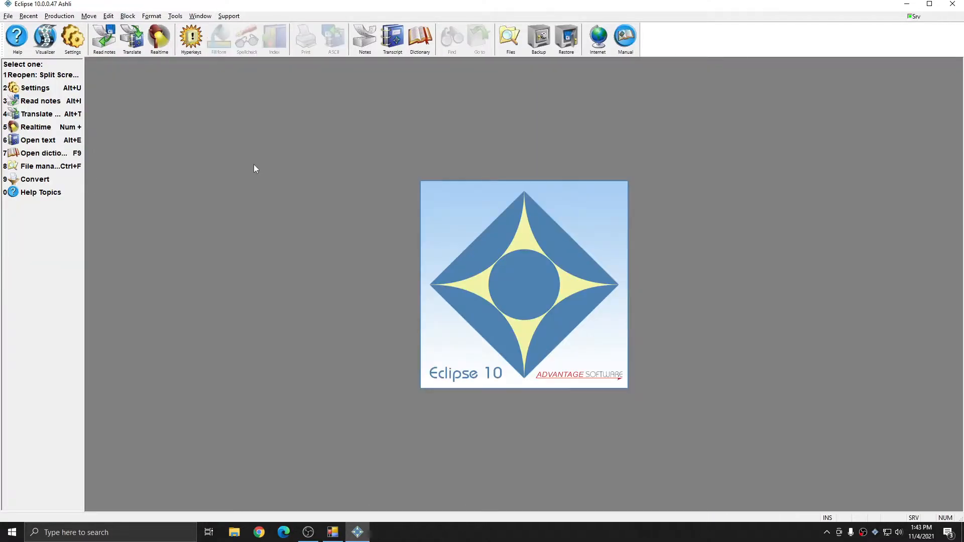
{"action": "key", "text": "alt+t"}
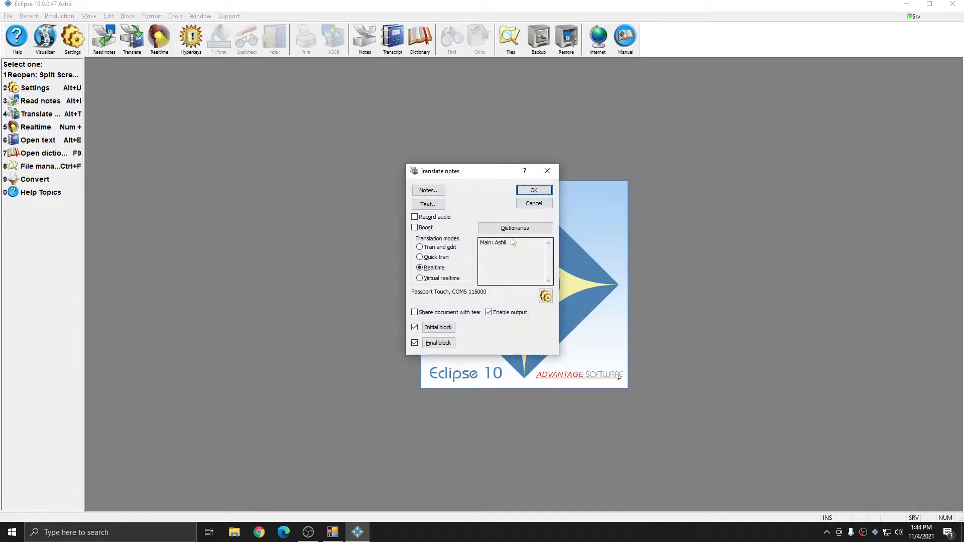
{"action": "left_click", "coordinate": [535, 192]}
{"action": "left_click", "coordinate": [487, 270]}
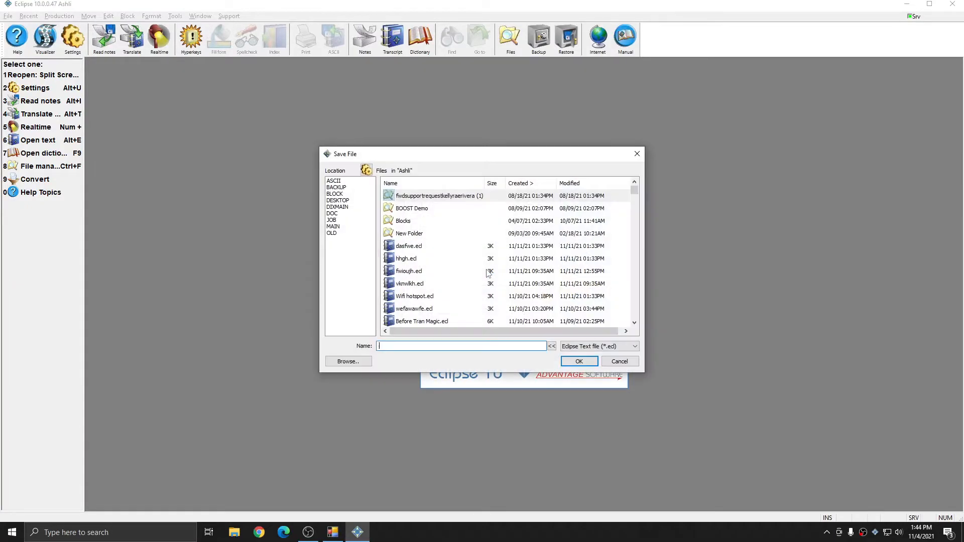
{"action": "type", "text": "Split sample"}
{"action": "key", "text": "Return"}
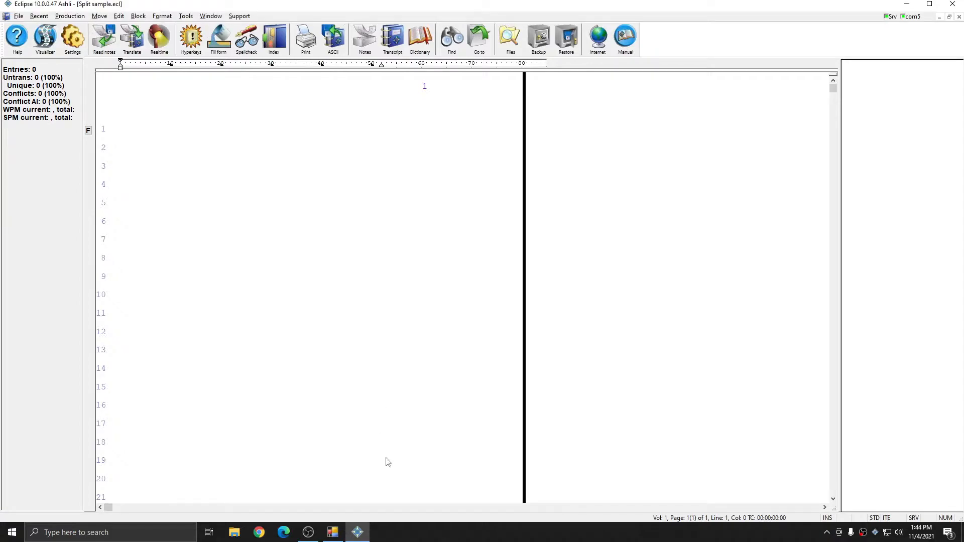
- Write the 'What is your name' question and answer while splitting the window partway down
{"action": "type", "text": "{Q} what"}
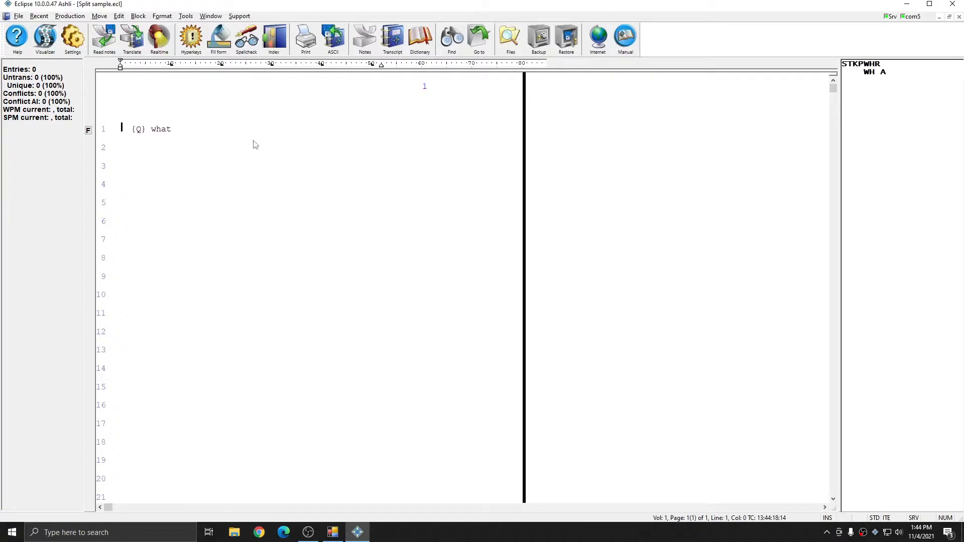
{"action": "type", "text": " is"}
{"action": "left_click", "coordinate": [210, 16]}
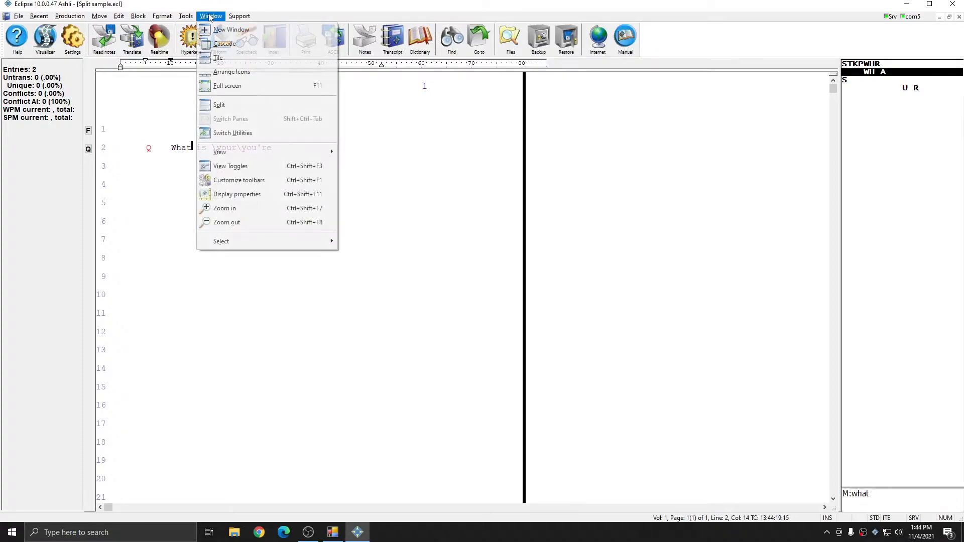
{"action": "type", "text": "\\your\\you're name {A}"}
{"action": "left_click", "coordinate": [219, 104]}
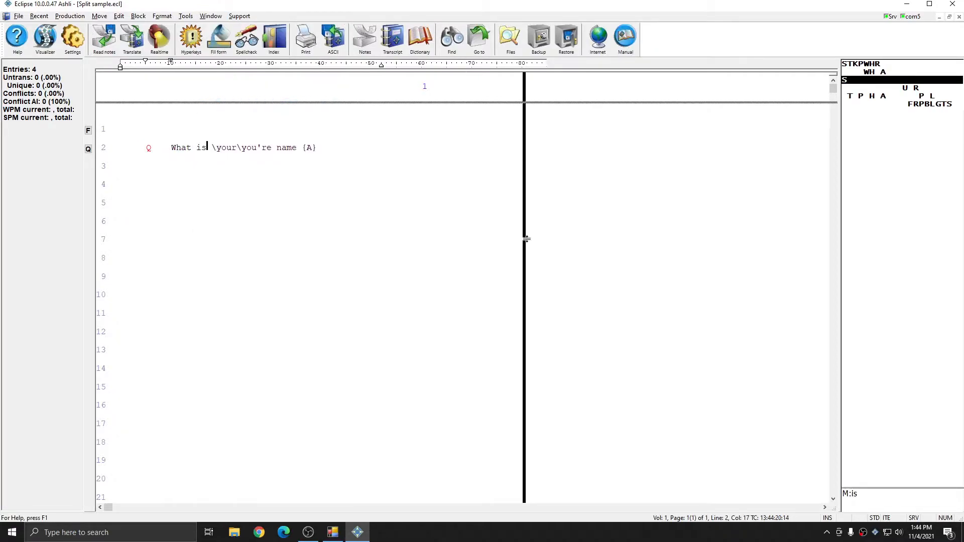
{"action": "left_click", "coordinate": [365, 325]}
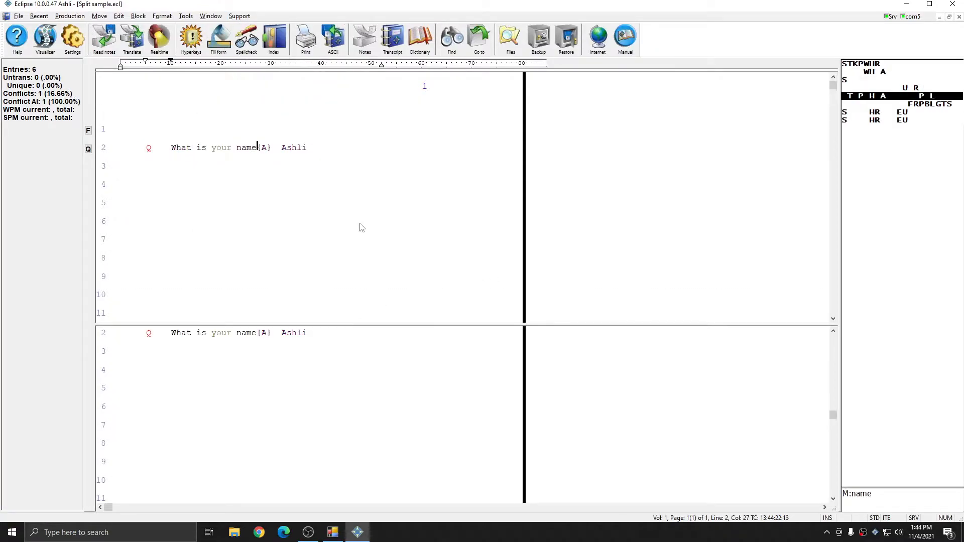
{"action": "type", "text": ", that's A-S-H {&-L} {&-I}"}
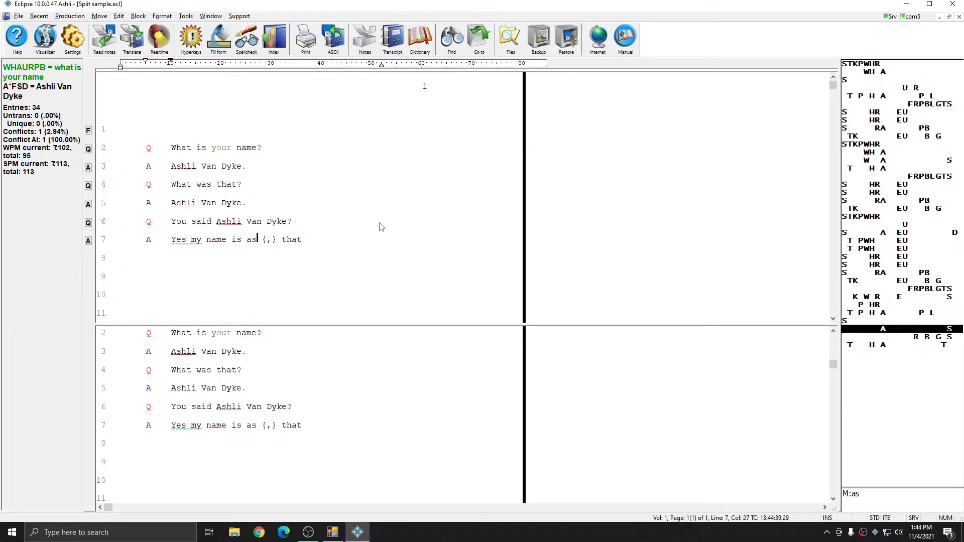
{"action": "type", "text": "-L-I -- -- I get it"}
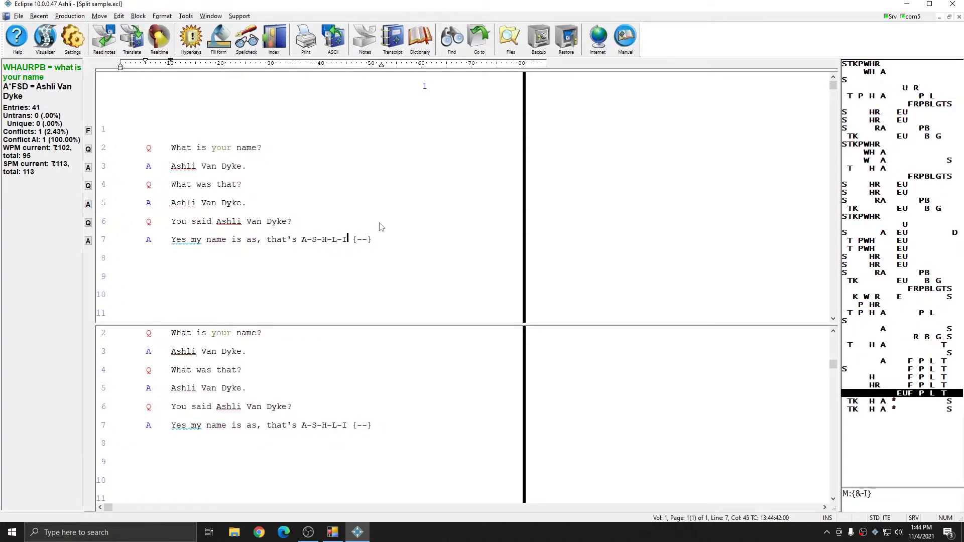
{"action": "type", "text": ". Where do you work? I work for Advantage Software"}
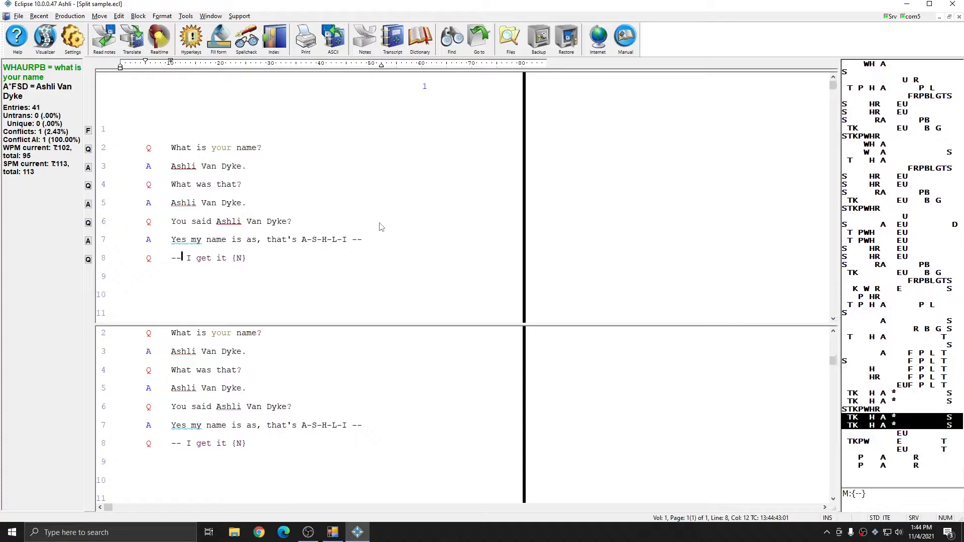
{"action": "type", "text": ". Where is Advantage Software located? Stuart Florida is were add add is located"}
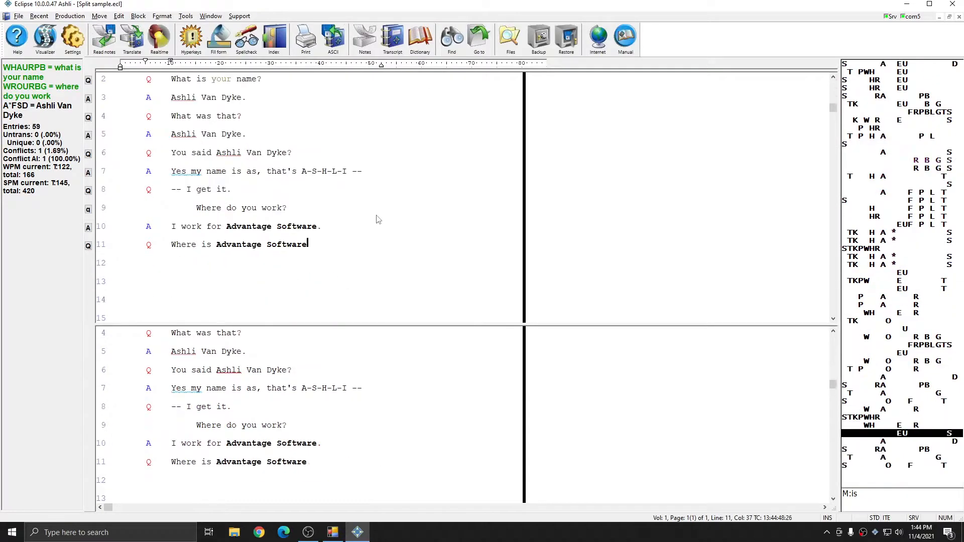
{"action": "type", "text": ". What do you do for add add? I do video production. Video production for what platform? For YouTube mostly"}
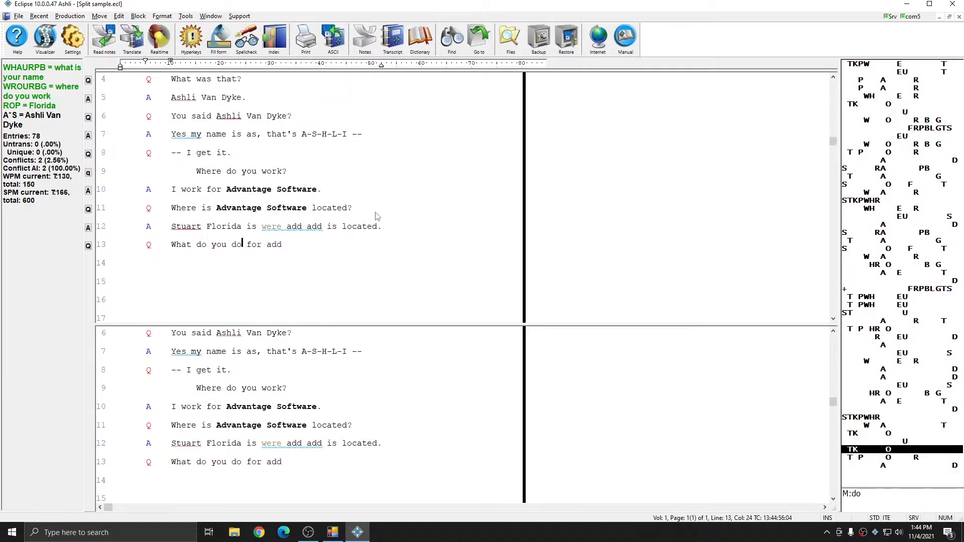
{"action": "type", "text": ". What does add van tag soft"}
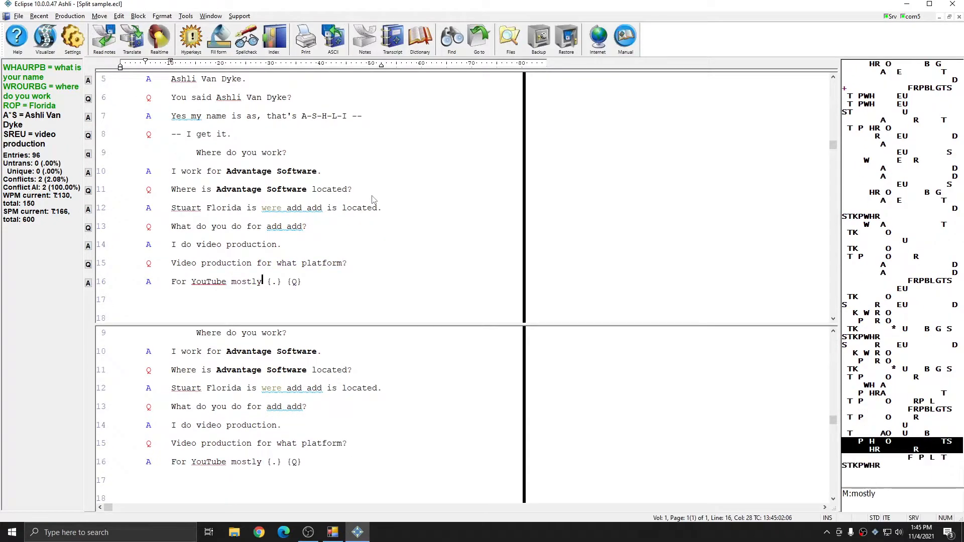
{"action": "type", "text": "Advantage Software do? We sell and support {&-C} {&-A}"}
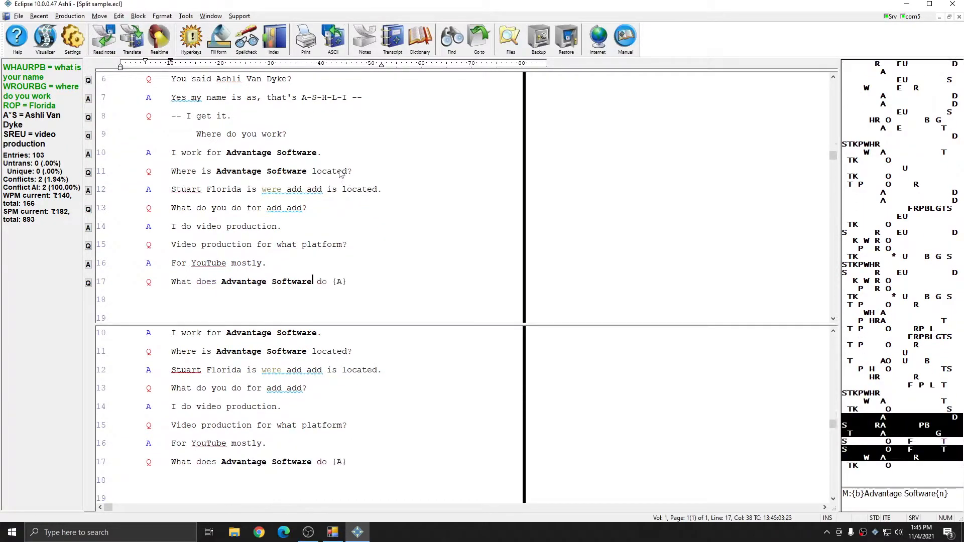
- View the Realtime tab's Split window value of 0 in User settings, then close without changes
{"action": "left_click", "coordinate": [72, 37]}
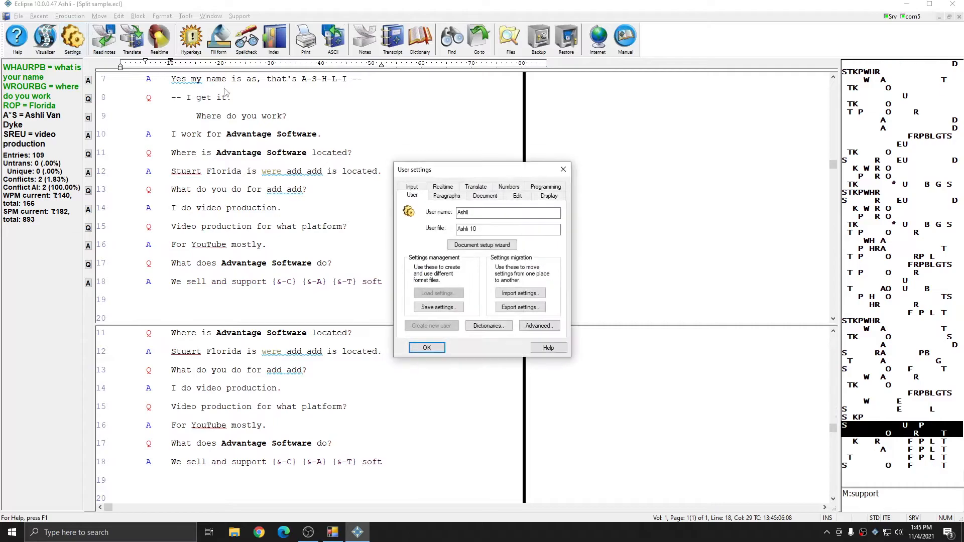
{"action": "type", "text": "CAT software. What kind of {&-C}"}
{"action": "left_click", "coordinate": [451, 187]}
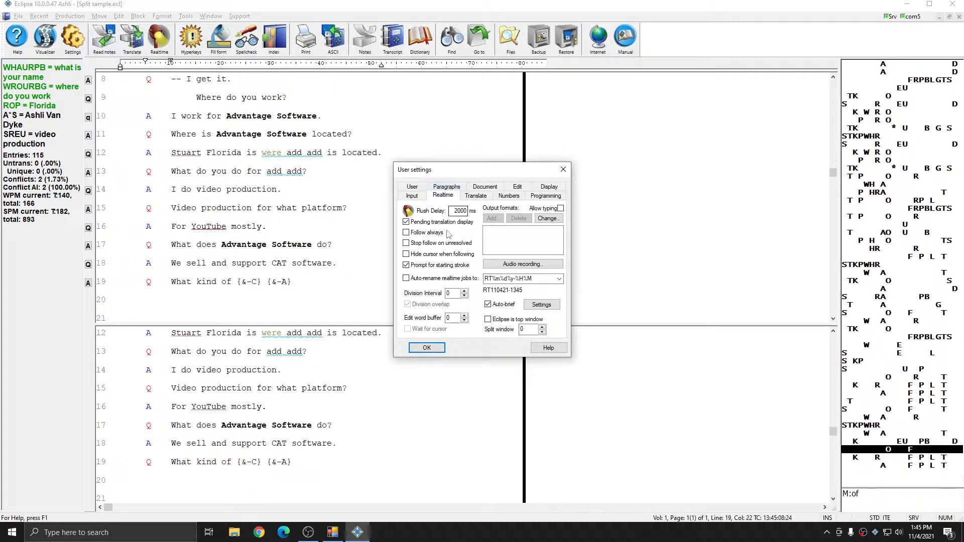
{"action": "type", "text": "CAT software do you sell and support? We offer soft"}
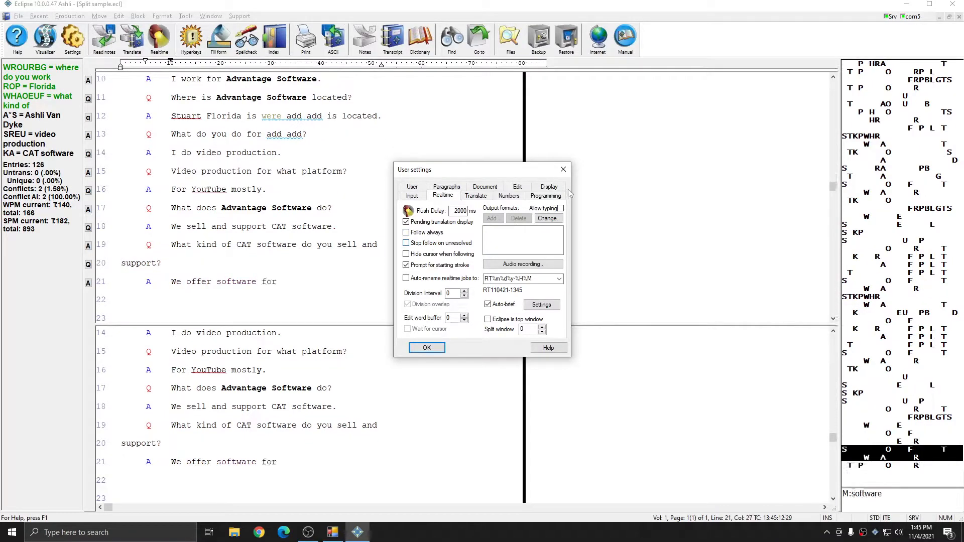
{"action": "left_click", "coordinate": [563, 170]}
- Move the upper pane's cursor from line 12 back up to line 2 as testimony continues
{"action": "type", "text": "captioners, scopists"}
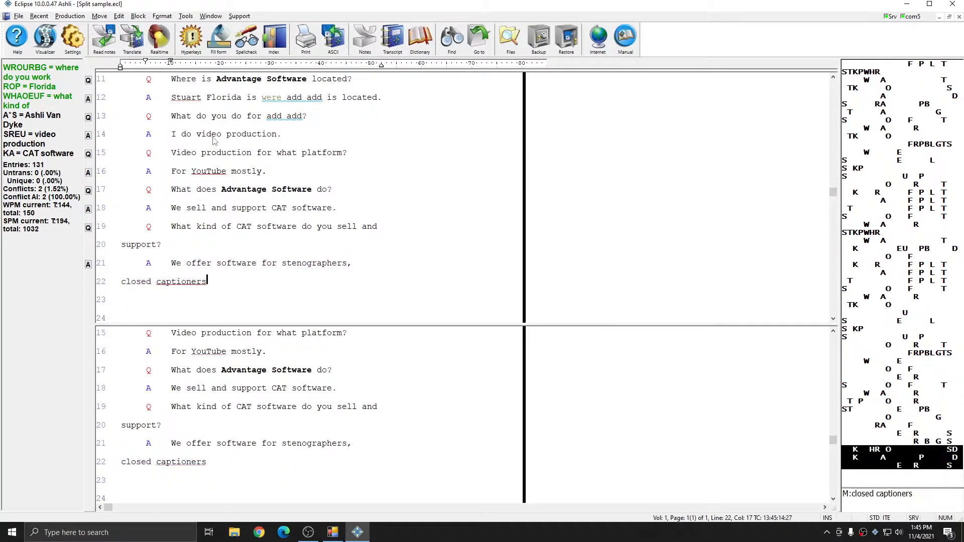
{"action": "left_click", "coordinate": [207, 98]}
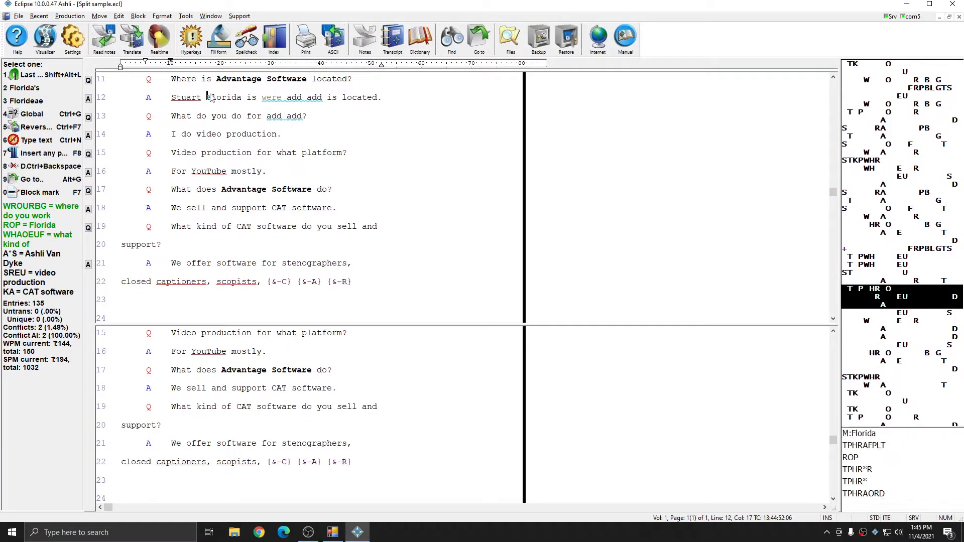
{"action": "key", "text": "Up"}
{"action": "key", "text": "Up"}
{"action": "key", "text": "Up"}
{"action": "key", "text": "Up"}
{"action": "key", "text": "Up"}
{"action": "key", "text": "Up"}
{"action": "key", "text": "Up"}
{"action": "key", "text": "Up"}
{"action": "key", "text": "Up"}
{"action": "key", "text": "Up"}
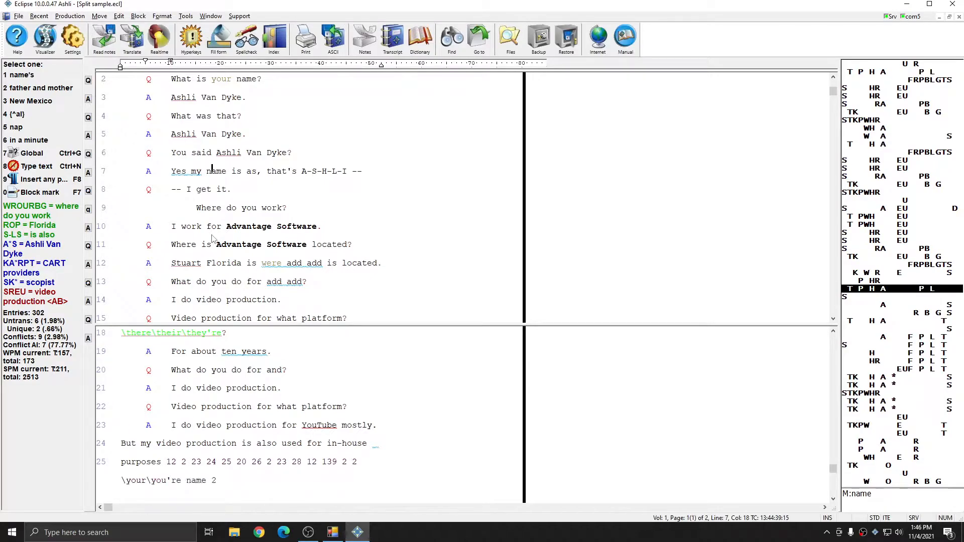
{"action": "key", "text": "Up"}
{"action": "key", "text": "Up"}
{"action": "key", "text": "Down"}
{"action": "key", "text": "Down"}
{"action": "key", "text": "Down"}
{"action": "key", "text": "Down"}
{"action": "key", "text": "Down"}
{"action": "key", "text": "Down"}
{"action": "key", "text": "Down"}
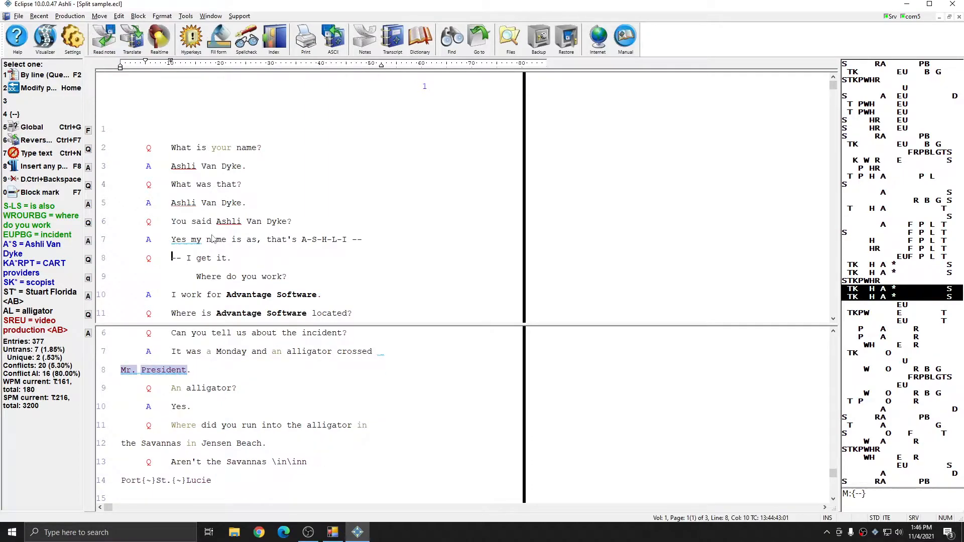
- Add a manual split to the upper pane just above line 9
{"action": "left_click", "coordinate": [211, 16]}
{"action": "left_click", "coordinate": [235, 108]}
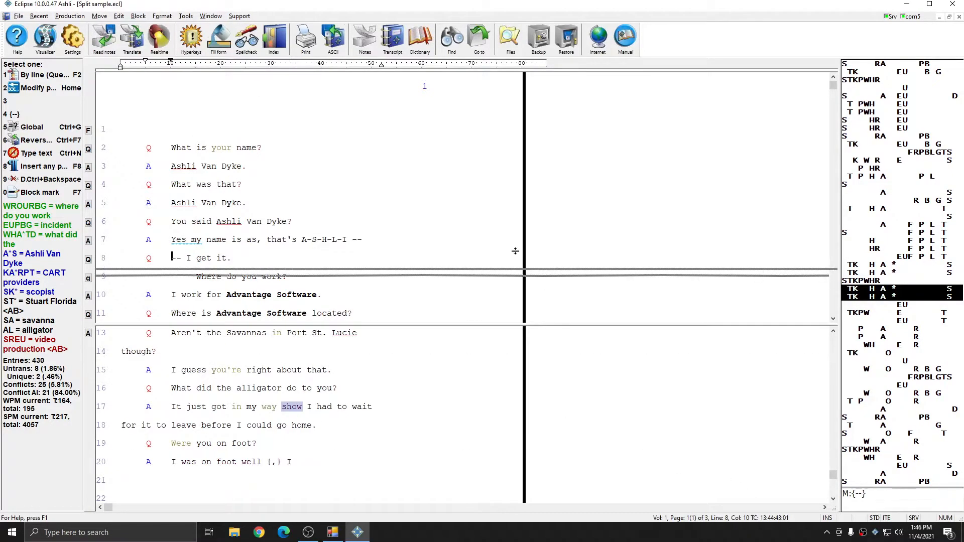
{"action": "left_click", "coordinate": [477, 214]}
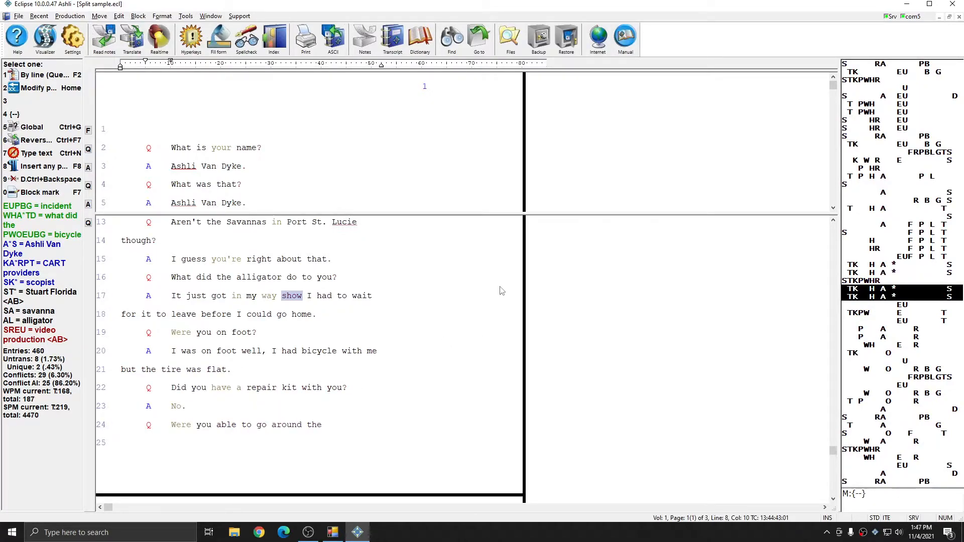
- Stop the realtime translation and bring up the Realtime page of User settings
{"action": "key", "text": "Escape"}
{"action": "left_click", "coordinate": [417, 273]}
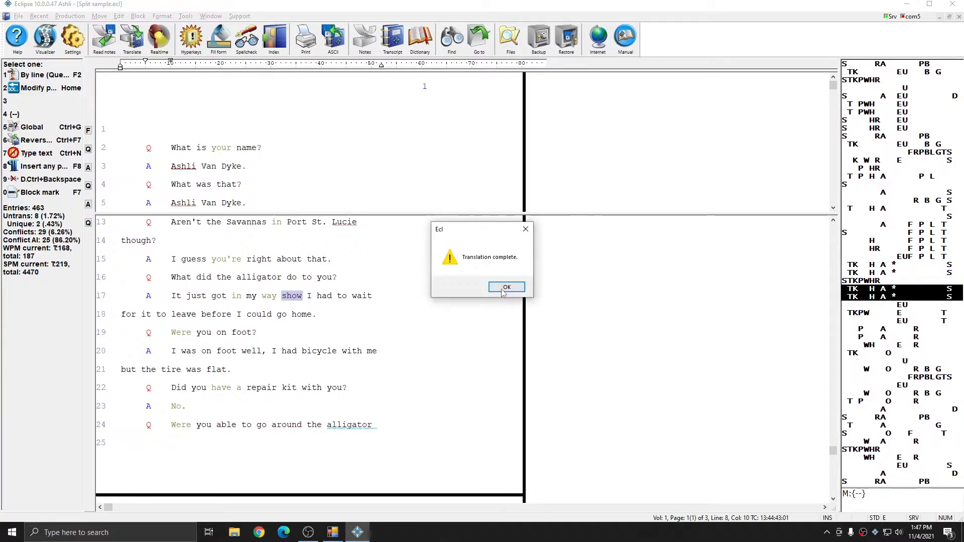
{"action": "left_click", "coordinate": [506, 294]}
{"action": "left_click", "coordinate": [72, 37]}
{"action": "left_click", "coordinate": [444, 190]}
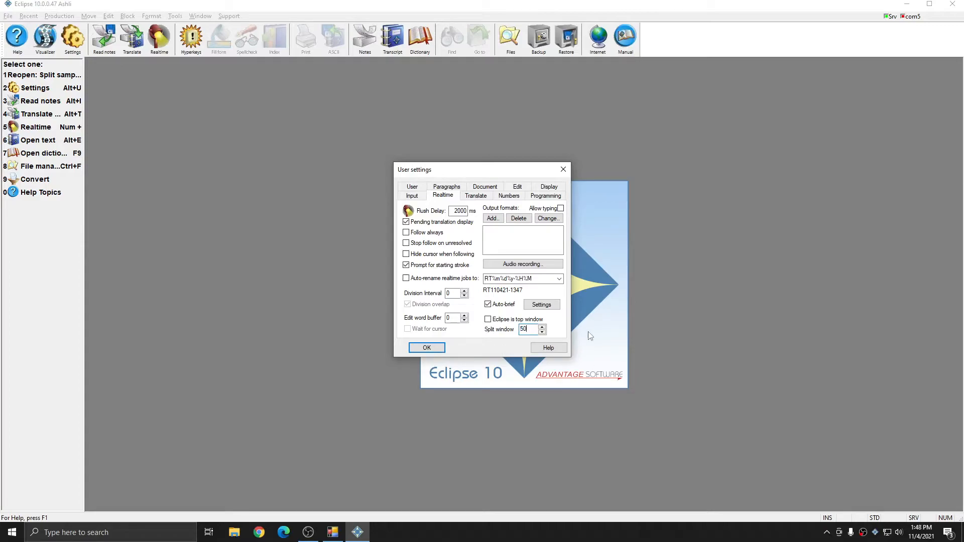
- Apply Split window 50 and start a realtime document named '50 Percent split'
{"action": "left_click", "coordinate": [426, 350]}
{"action": "key", "text": "alt+t"}
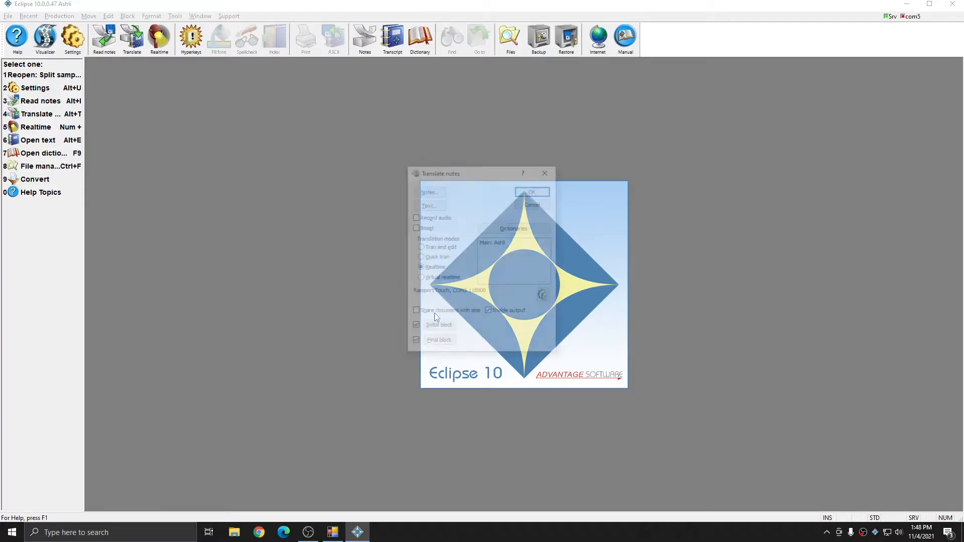
{"action": "left_click", "coordinate": [534, 191]}
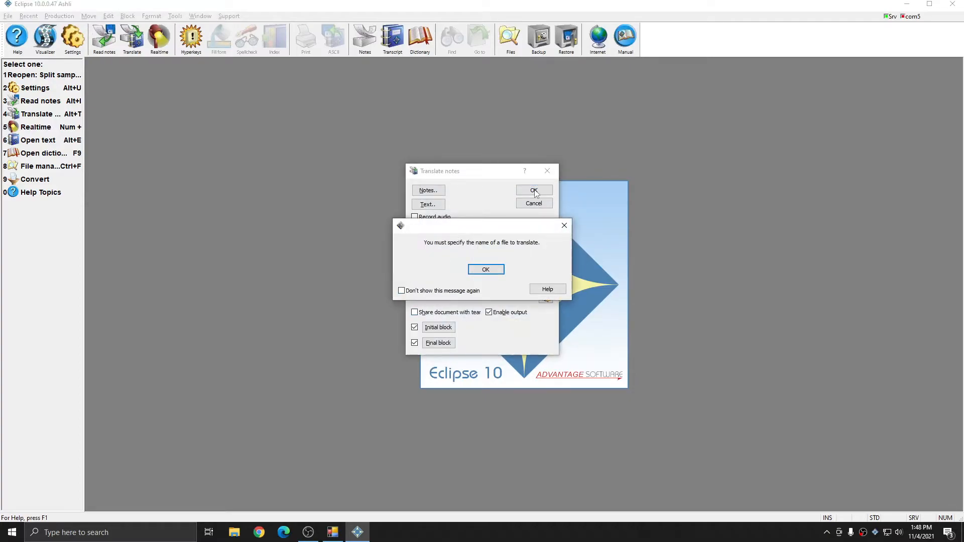
{"action": "key", "text": "Return"}
{"action": "type", "text": "50 Percent split"}
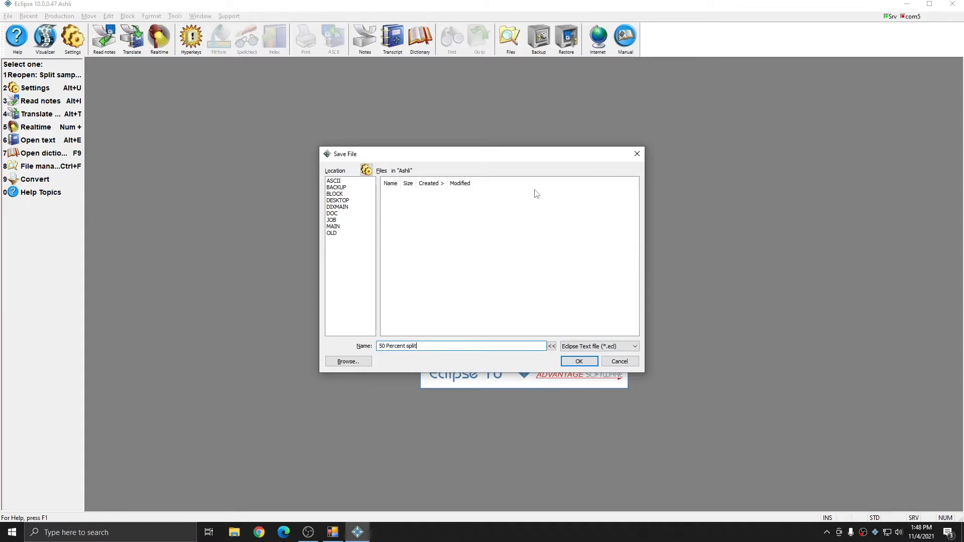
{"action": "key", "text": "Return"}
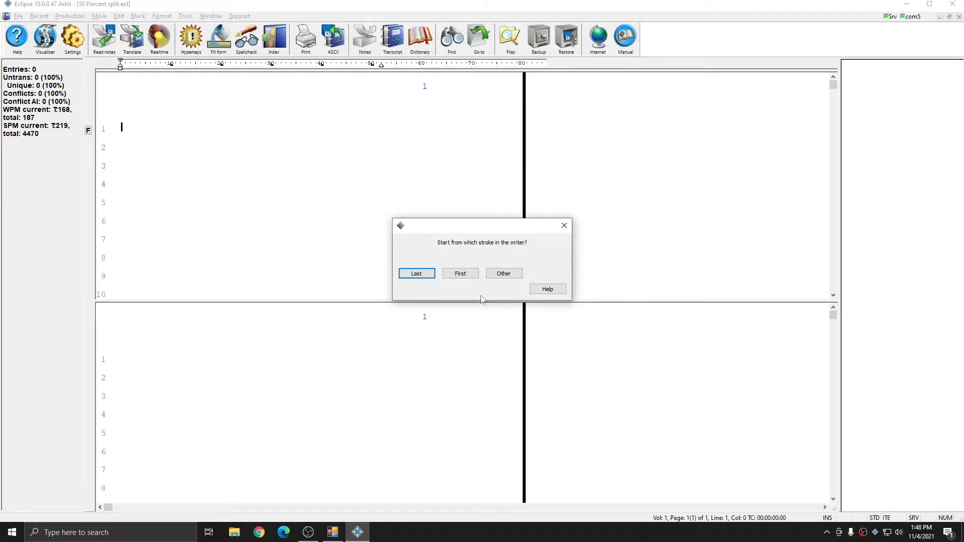
- Start from the writer's last stroke, shrink the upper pane, then drag the split away entirely
{"action": "left_click", "coordinate": [424, 275]}
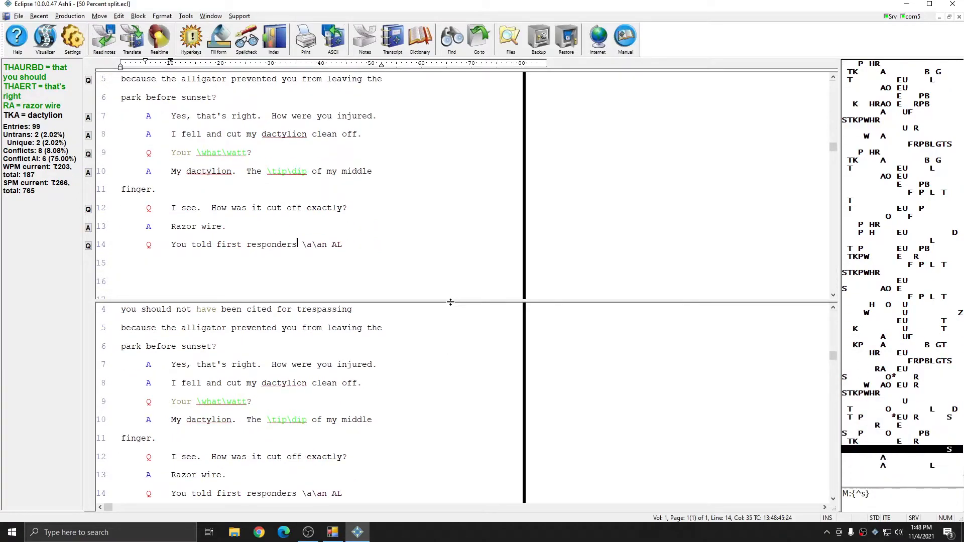
{"action": "left_click_drag", "start_coordinate": [446, 301], "coordinate": [445, 195]}
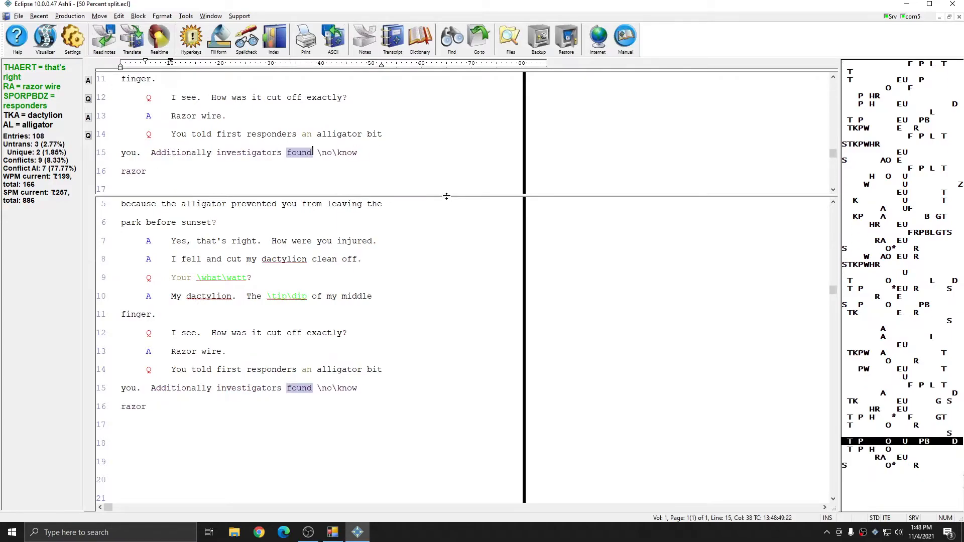
{"action": "left_click_drag", "start_coordinate": [445, 196], "coordinate": [432, 541]}
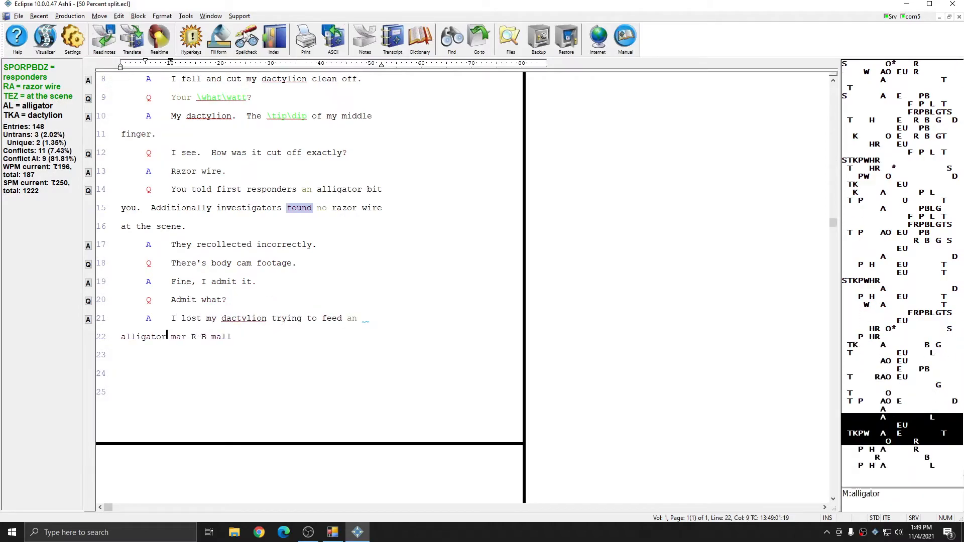
- Re-split the window near the bottom with Window > Split and stop the translation
{"action": "left_click", "coordinate": [211, 16]}
{"action": "left_click", "coordinate": [221, 103]}
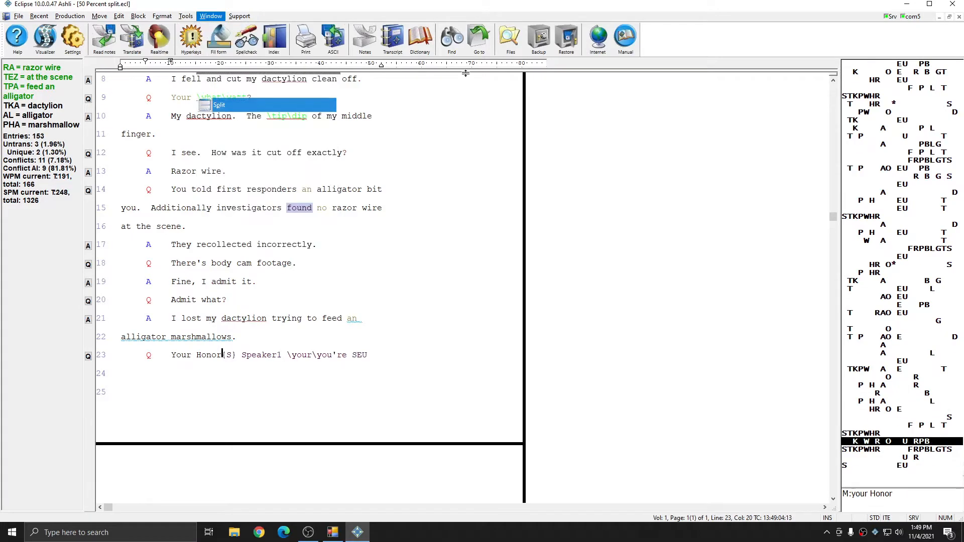
{"action": "left_click", "coordinate": [447, 299]}
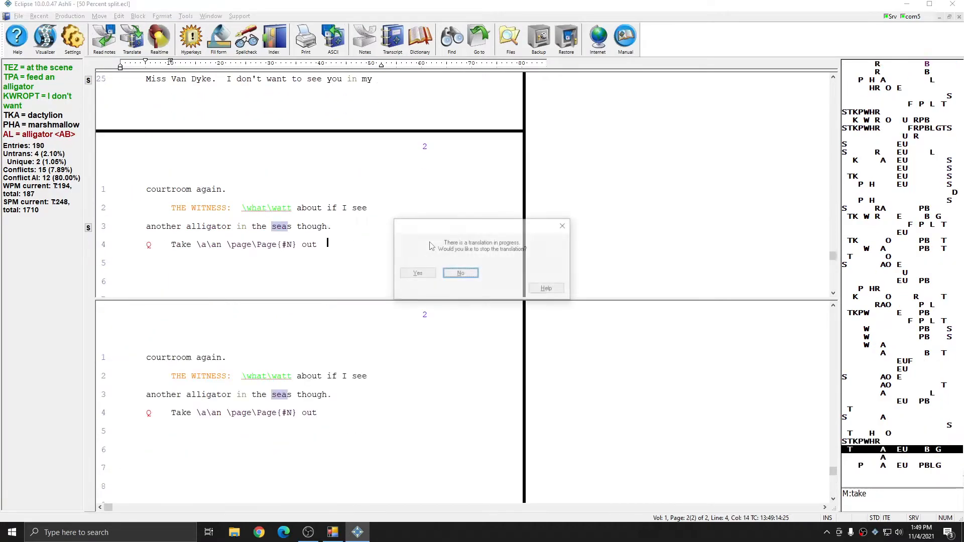
{"action": "left_click", "coordinate": [506, 287]}
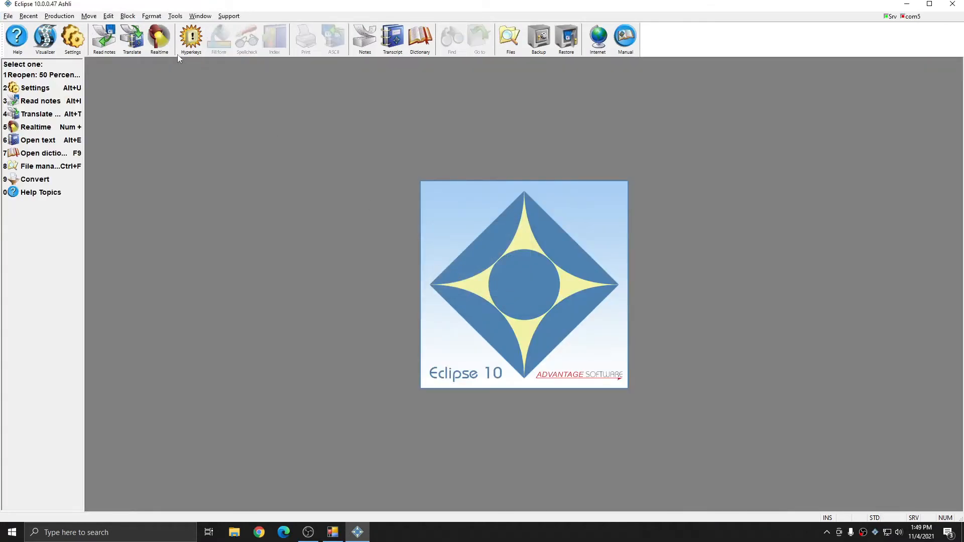
- Confirm the Realtime Split window setting of 75 in User settings
{"action": "left_click", "coordinate": [78, 36]}
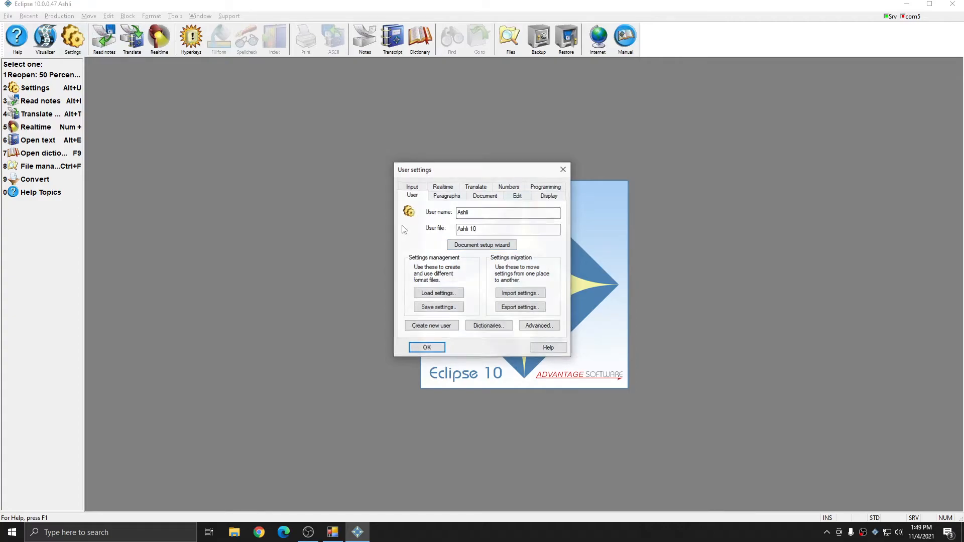
{"action": "left_click", "coordinate": [445, 188]}
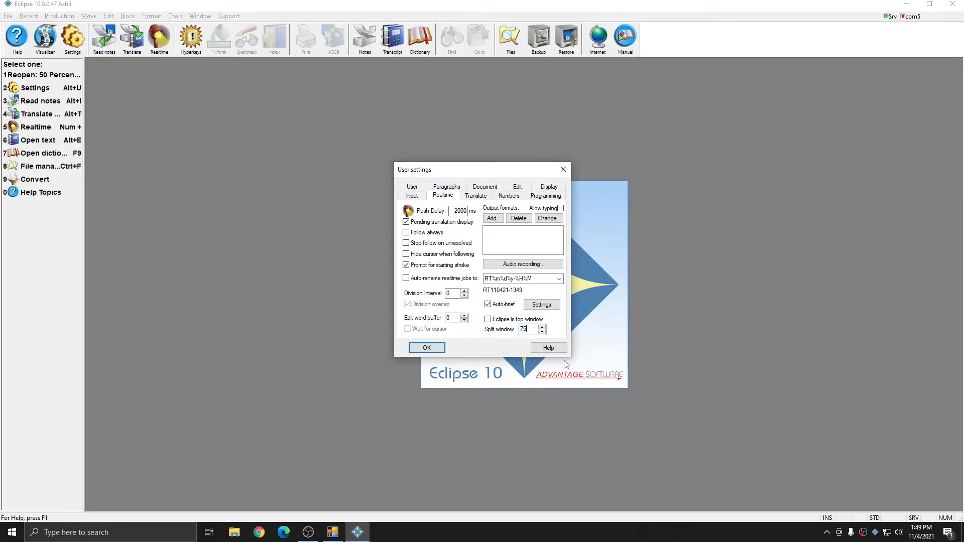
{"action": "left_click", "coordinate": [433, 348]}
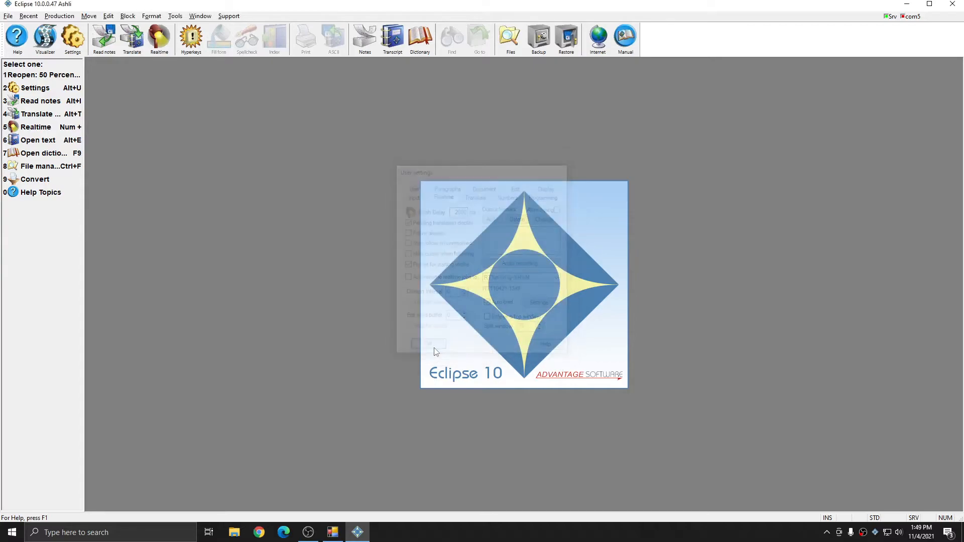
- Start a realtime translation and save the new document as '75 percent split'
{"action": "key", "text": "alt+t"}
{"action": "key", "text": "Return"}
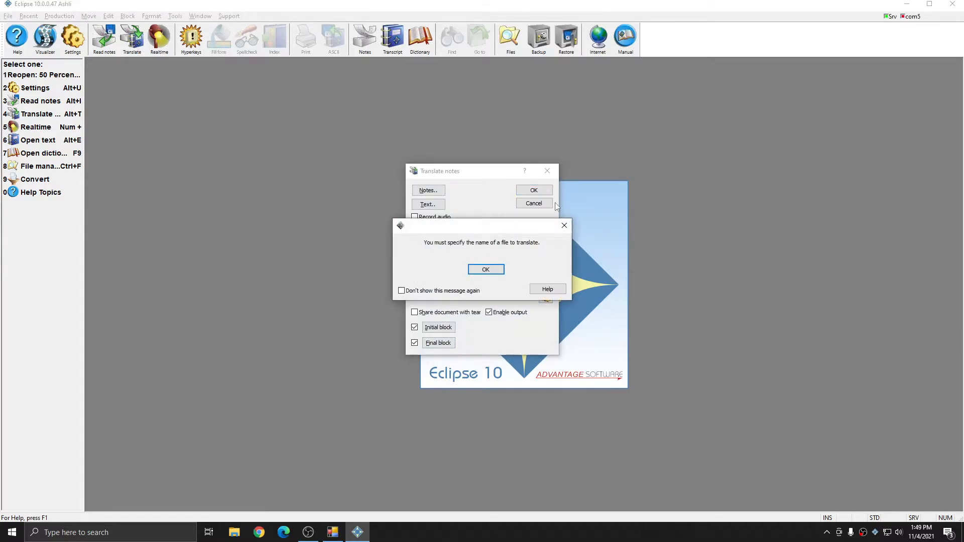
{"action": "left_click", "coordinate": [489, 270]}
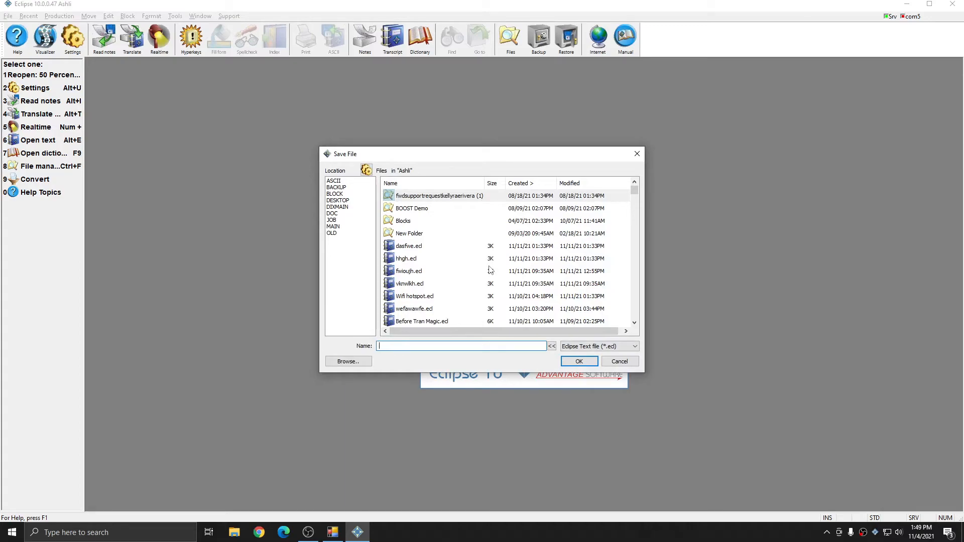
{"action": "type", "text": "75 percent split"}
{"action": "key", "text": "Return"}
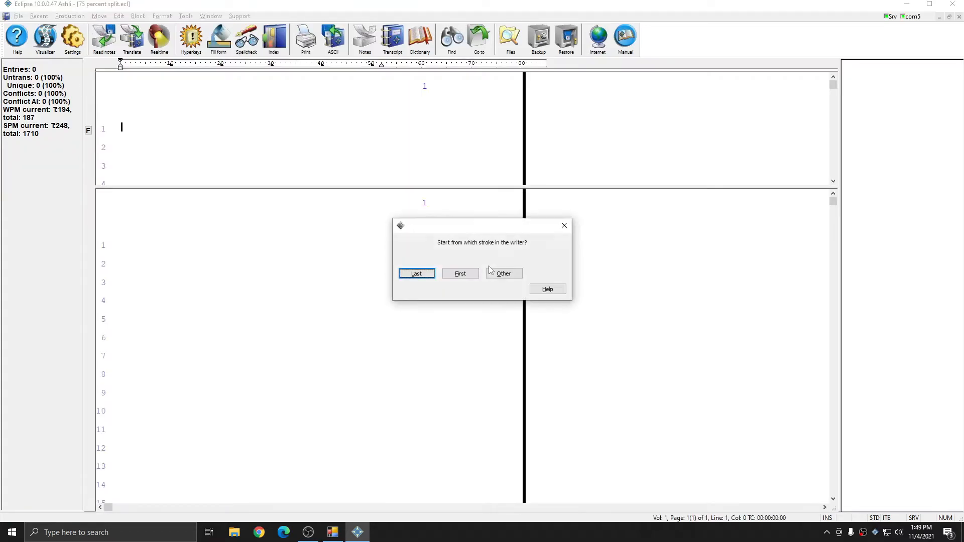
- Start realtime from the last stroke, then confirm the Realtime settings show Split window 75
{"action": "left_click", "coordinate": [416, 274]}
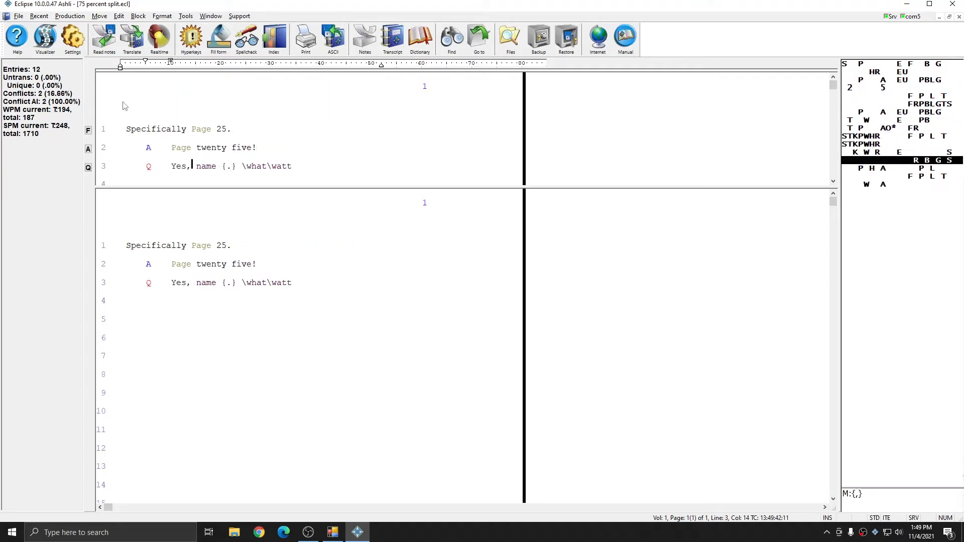
{"action": "left_click", "coordinate": [73, 40]}
{"action": "left_click", "coordinate": [443, 187]}
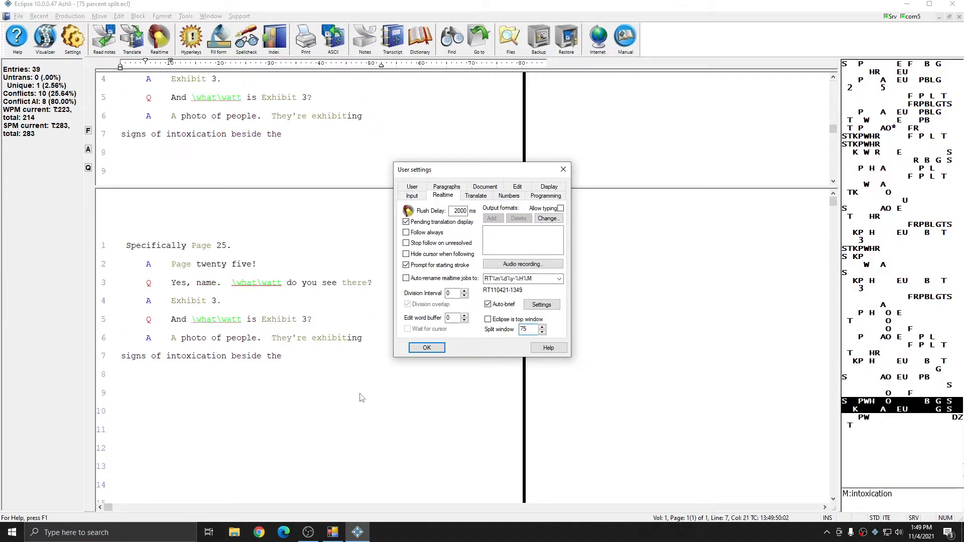
{"action": "double_click", "coordinate": [529, 330]}
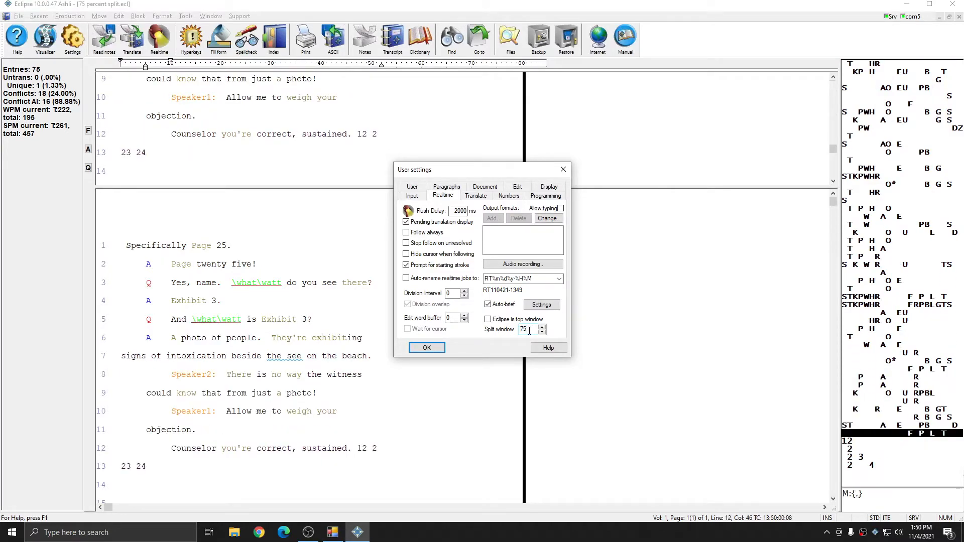
{"action": "left_click", "coordinate": [530, 331]}
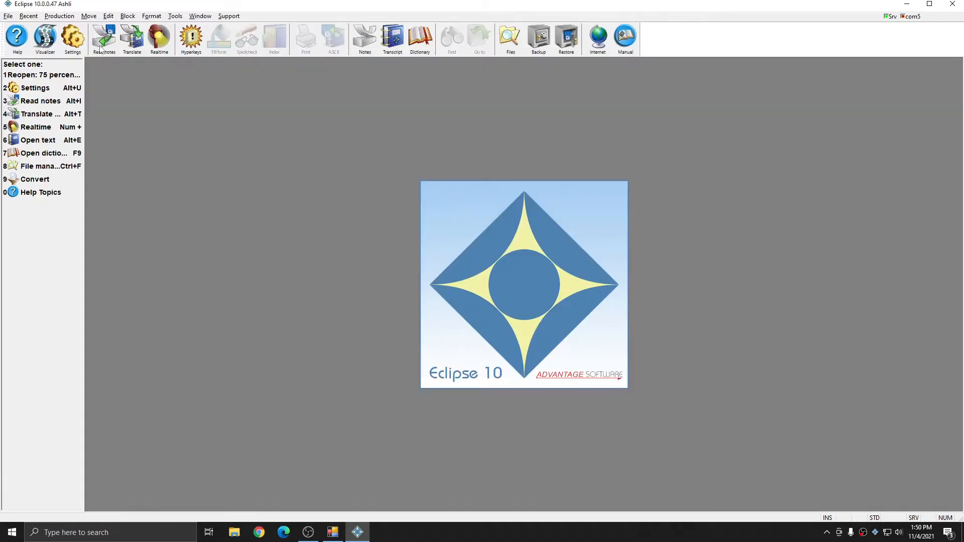
- Set the Realtime split window value to 0 in the user settings
{"action": "key", "text": "alt+u"}
{"action": "left_click", "coordinate": [439, 187]}
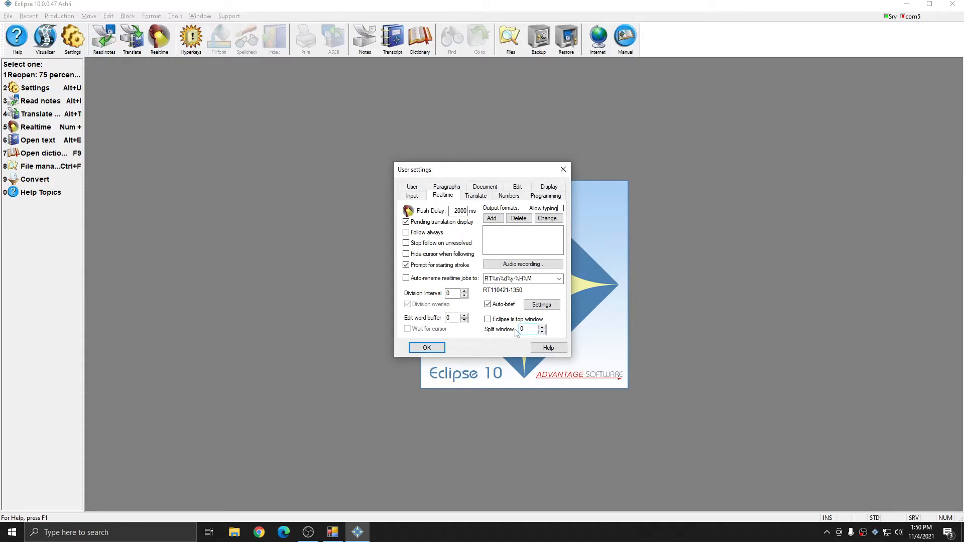
{"action": "left_click", "coordinate": [426, 348]}
- Start a new realtime document named '0 percent split'
{"action": "key", "text": "alt+t"}
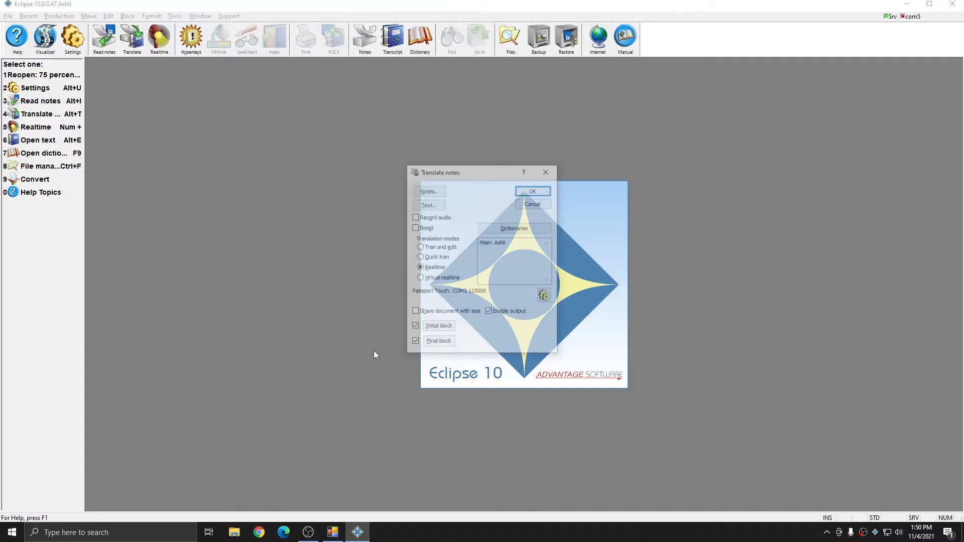
{"action": "left_click", "coordinate": [534, 190]}
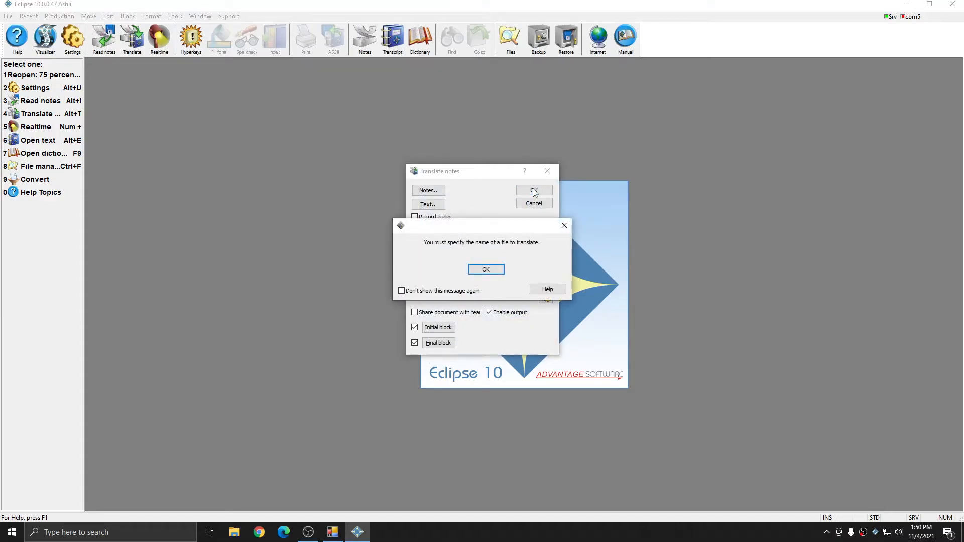
{"action": "key", "text": "Return"}
{"action": "type", "text": "0 percent split"}
{"action": "key", "text": "Return"}
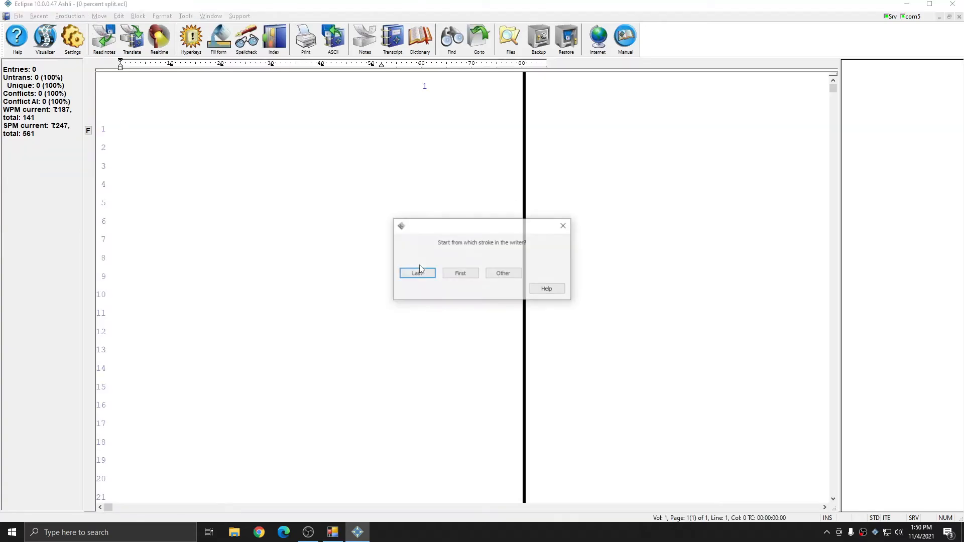
- Begin translating from the last stroke, then split the editor into two panes with Window > Split
{"action": "left_click", "coordinate": [422, 270]}
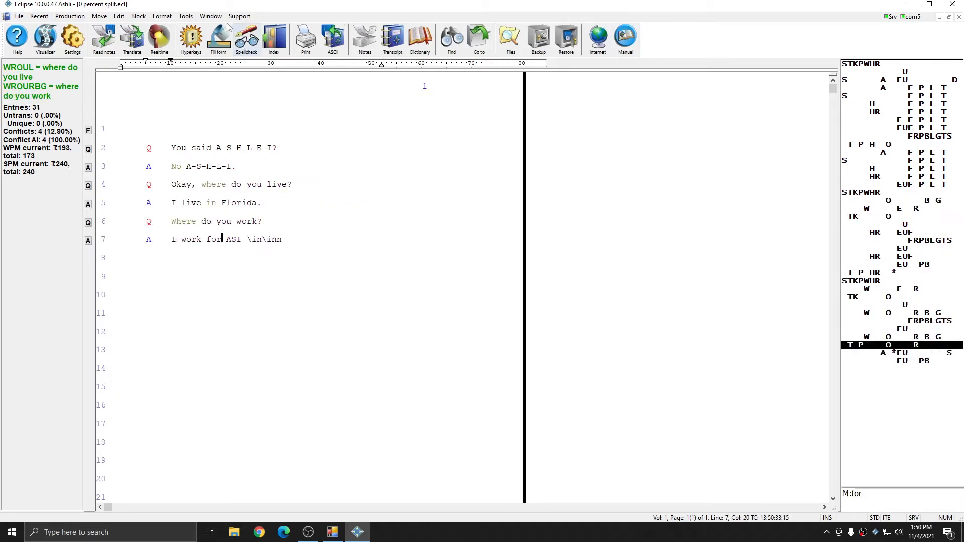
{"action": "left_click", "coordinate": [210, 15]}
{"action": "left_click", "coordinate": [215, 106]}
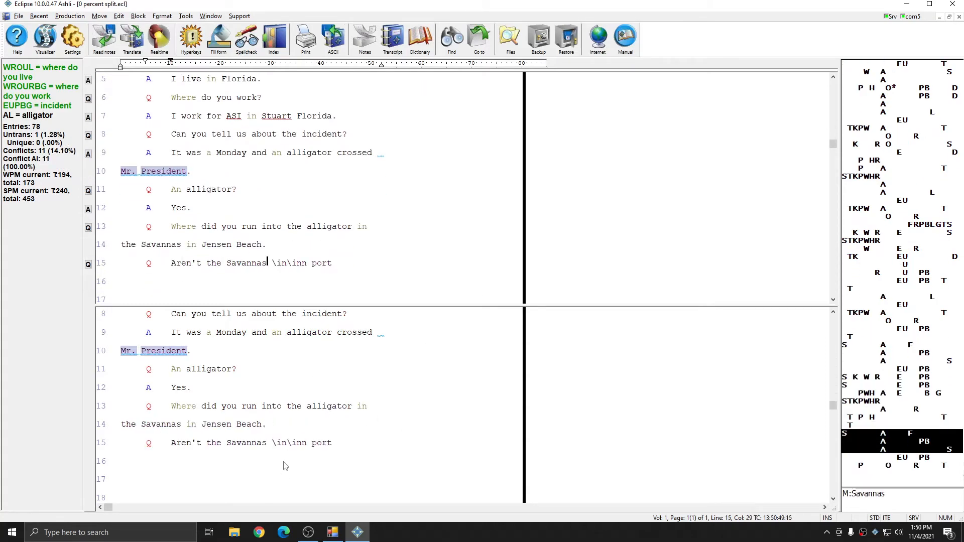
- Review testimony in the lower and upper panes, then drag the divider down to leave one pane
{"action": "left_click", "coordinate": [258, 442]}
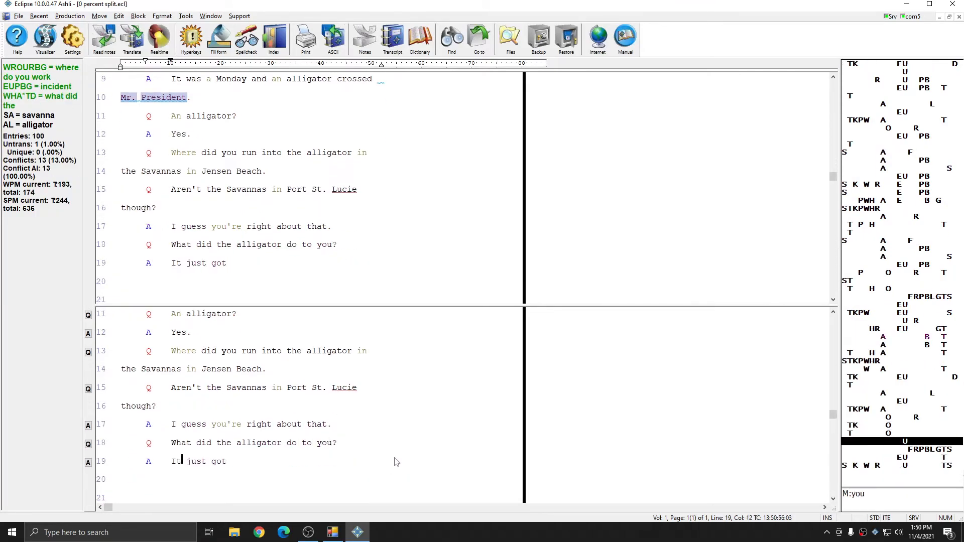
{"action": "left_click", "coordinate": [201, 159]}
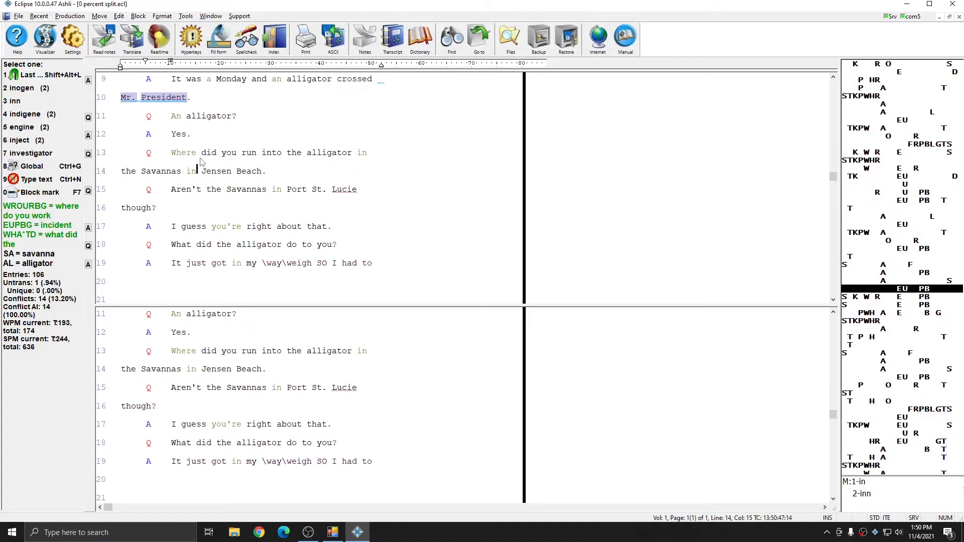
{"action": "key", "text": "Up"}
{"action": "key", "text": "Up"}
{"action": "key", "text": "Up"}
{"action": "key", "text": "Up"}
{"action": "key", "text": "Up"}
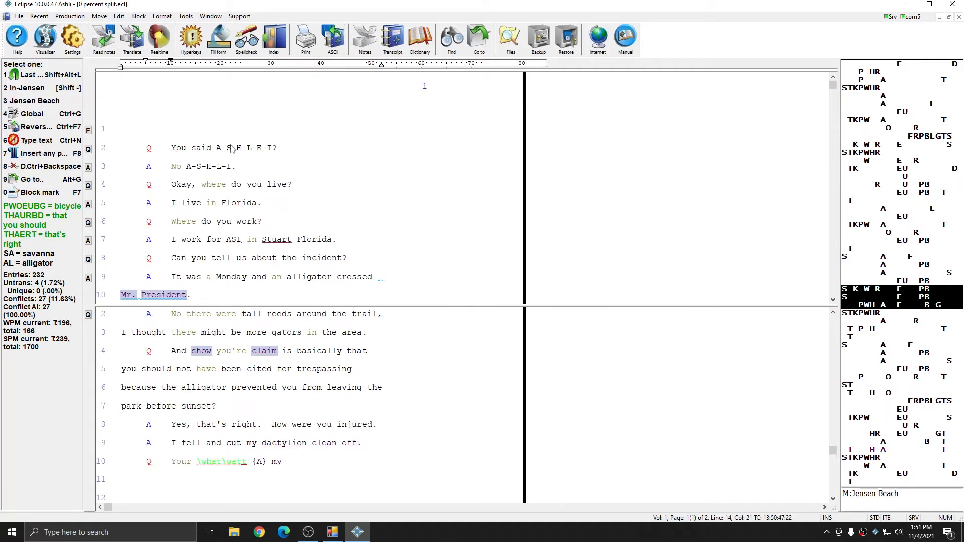
{"action": "scroll", "coordinate": [232, 148], "scroll_direction": "down", "scroll_amount": 1}
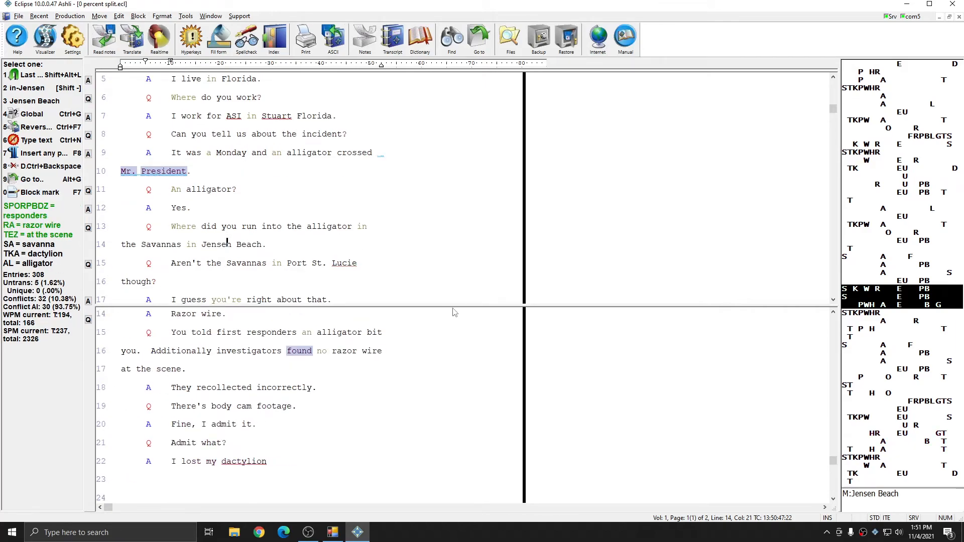
{"action": "left_click_drag", "start_coordinate": [452, 306], "coordinate": [435, 528]}
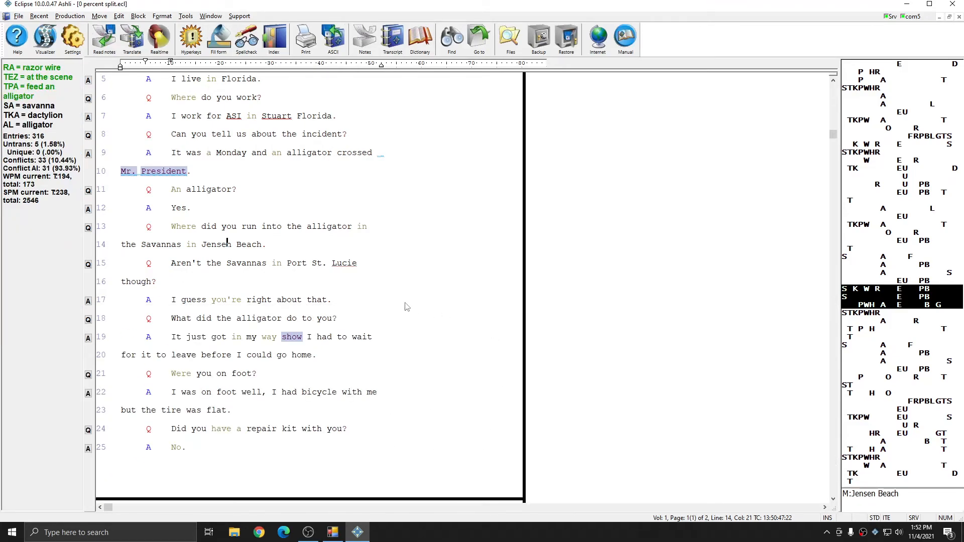
{"action": "left_click", "coordinate": [369, 301]}
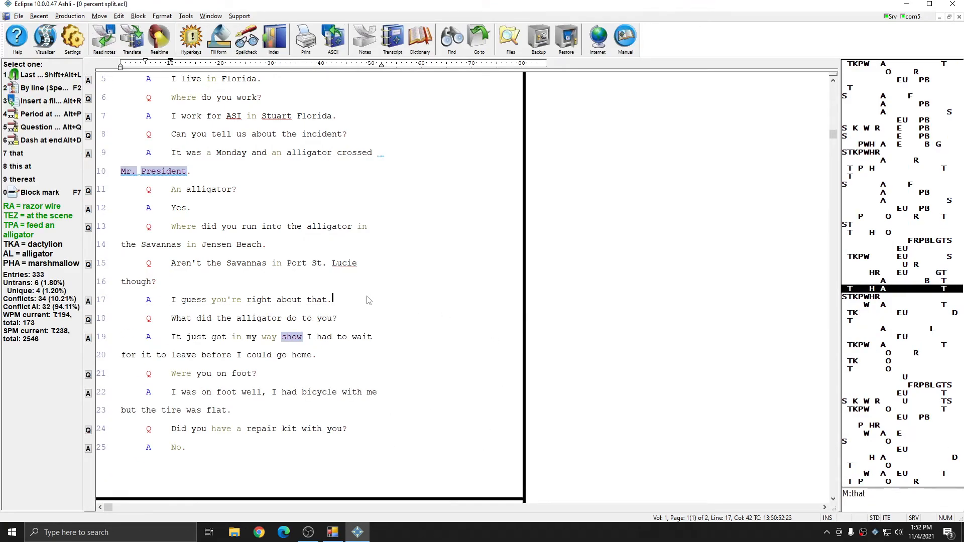